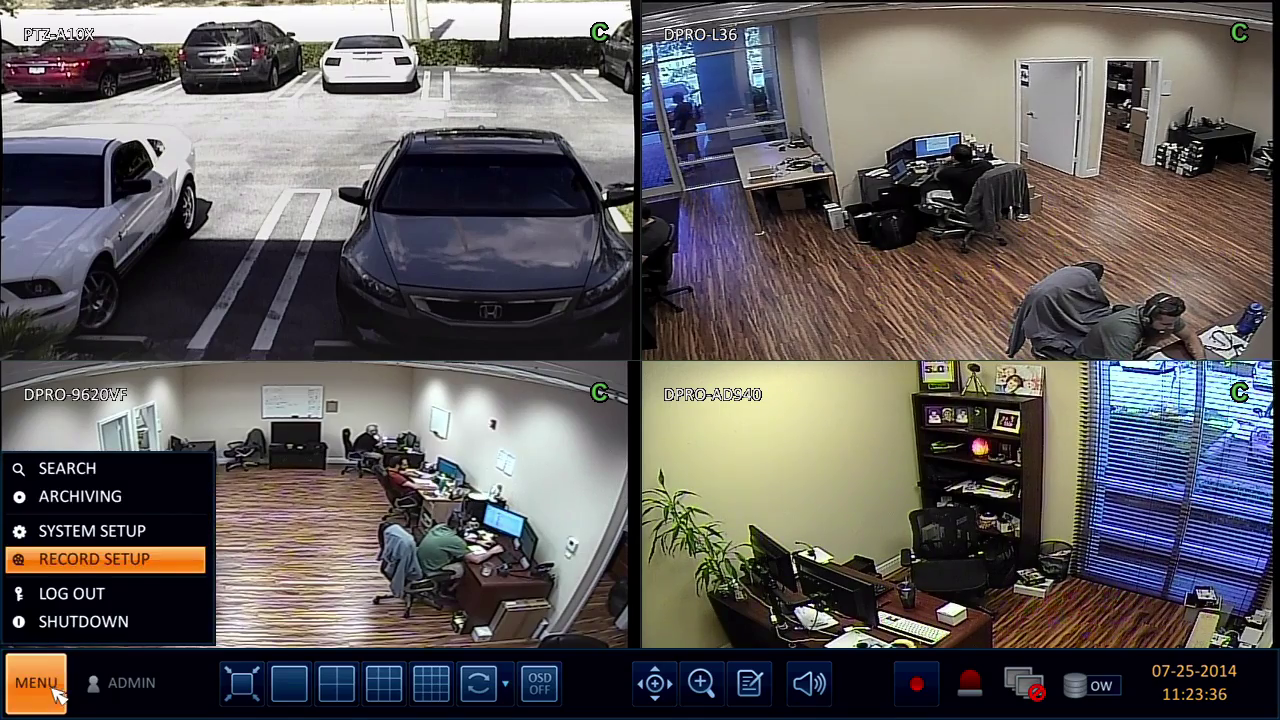
Open the record setup and review the available recording configuration modes, keeping Auto Configuration.
click(104, 562)
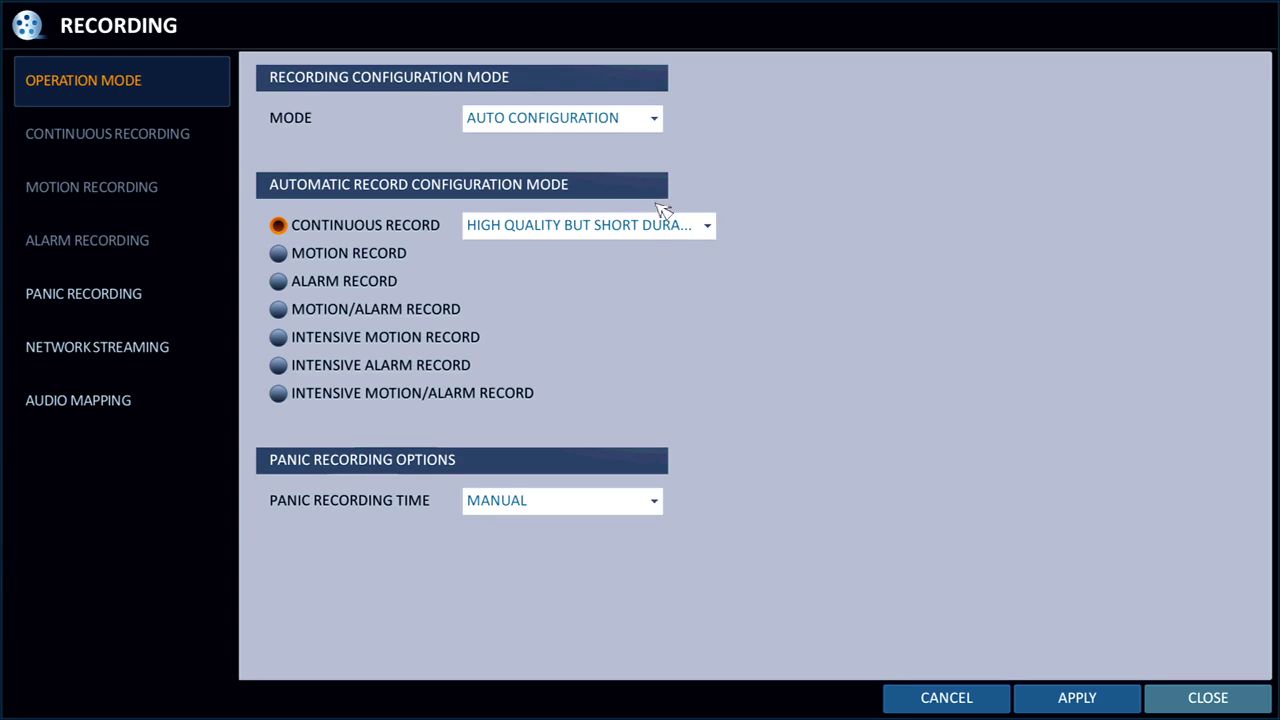
click(655, 120)
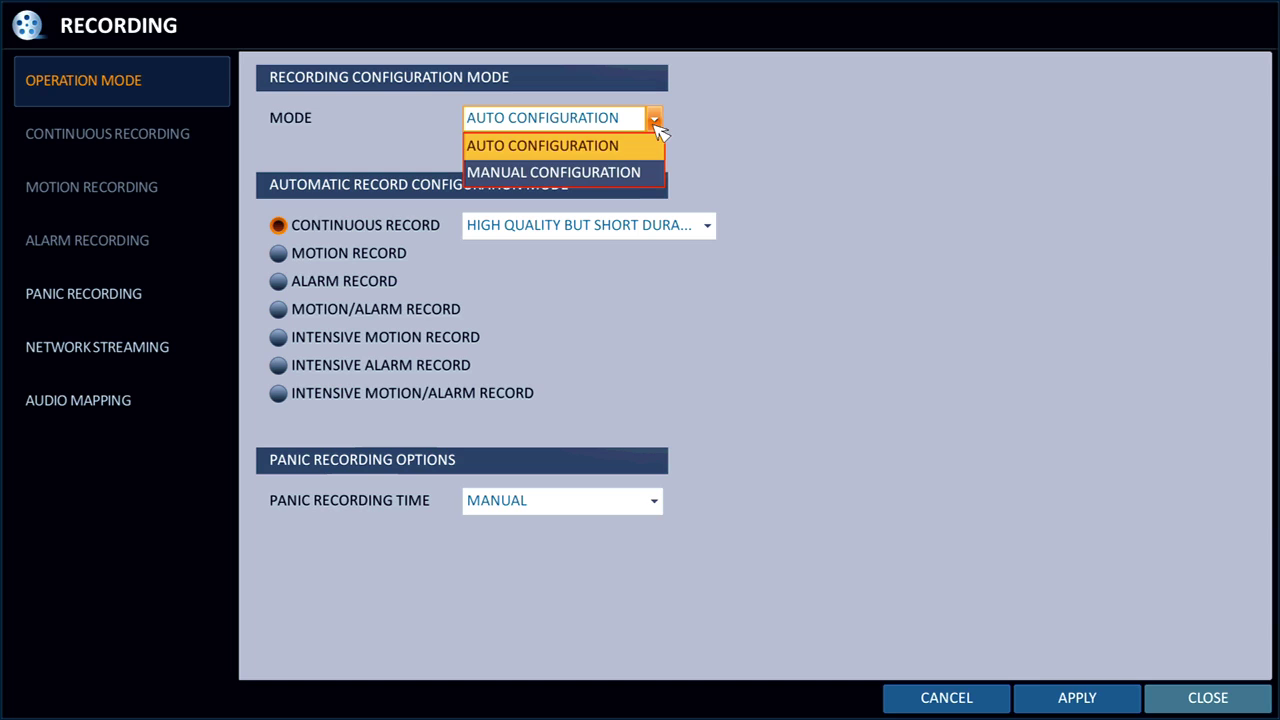
click(655, 120)
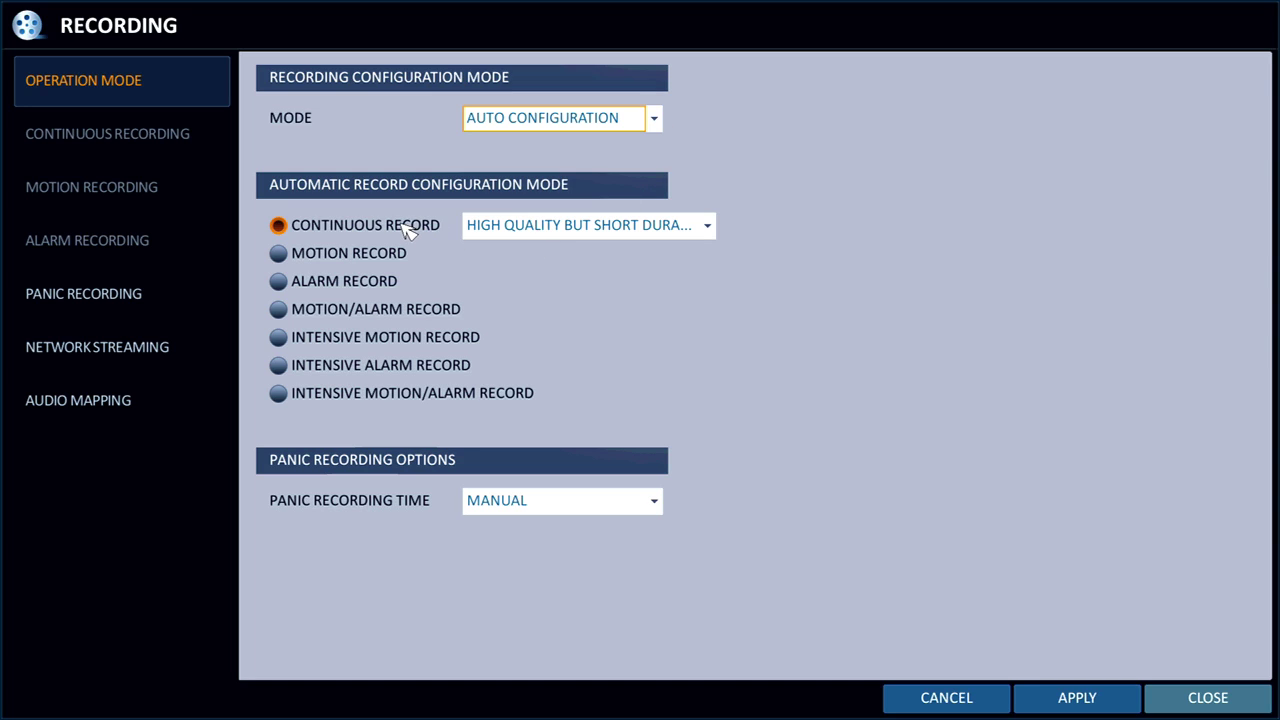
Open the Motion Record settings and review the resolution, FPS, quality and audio choices for camera PTZ-A10X.
click(283, 253)
click(283, 253)
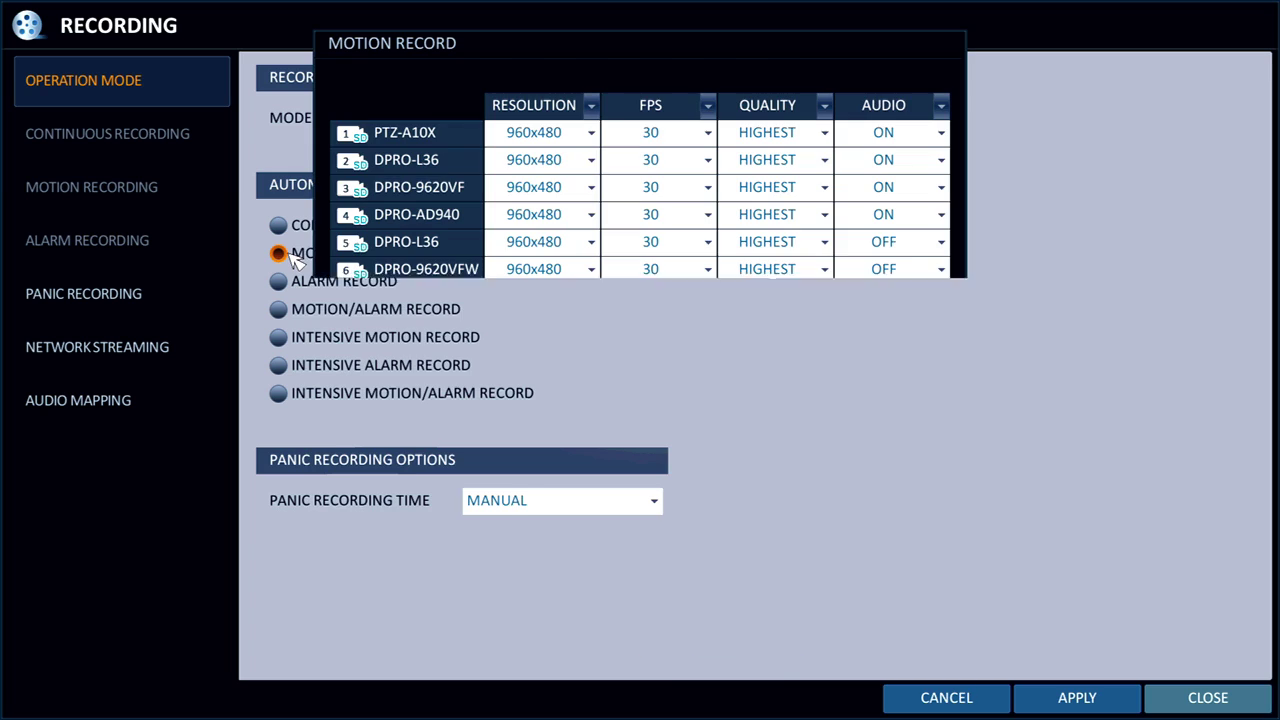
click(592, 134)
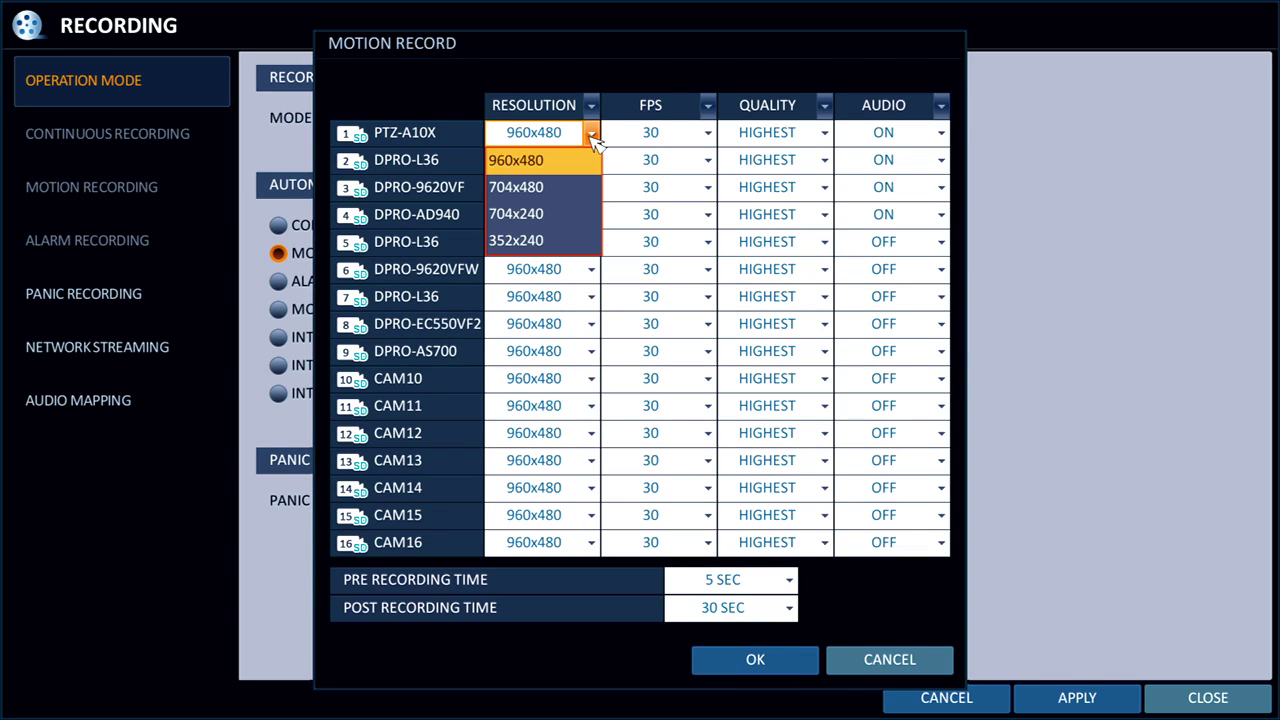
click(705, 136)
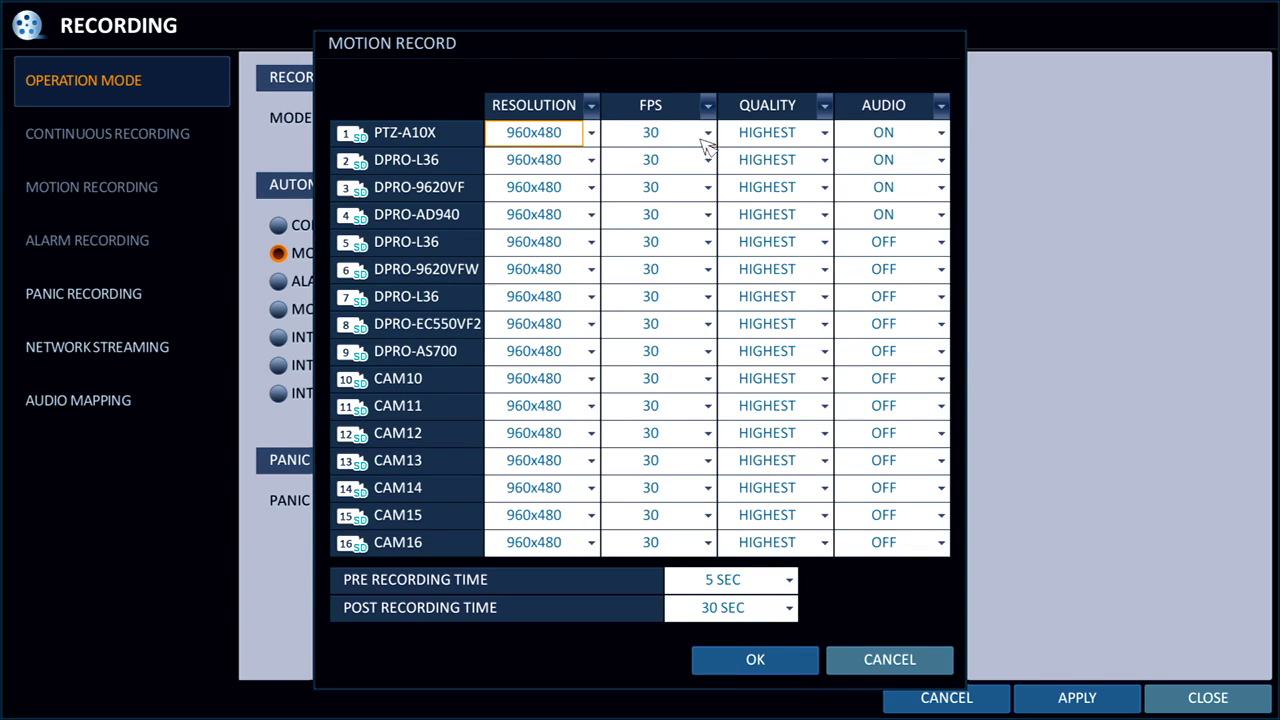
click(707, 136)
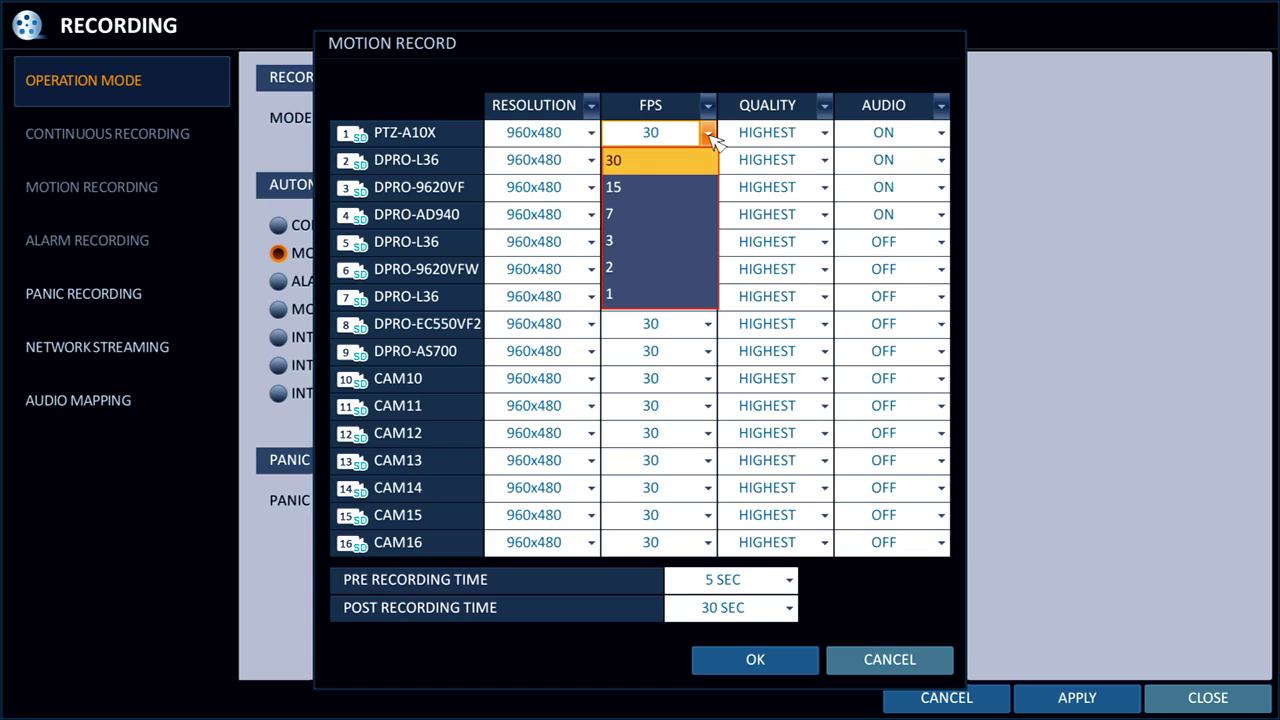
click(707, 136)
click(824, 136)
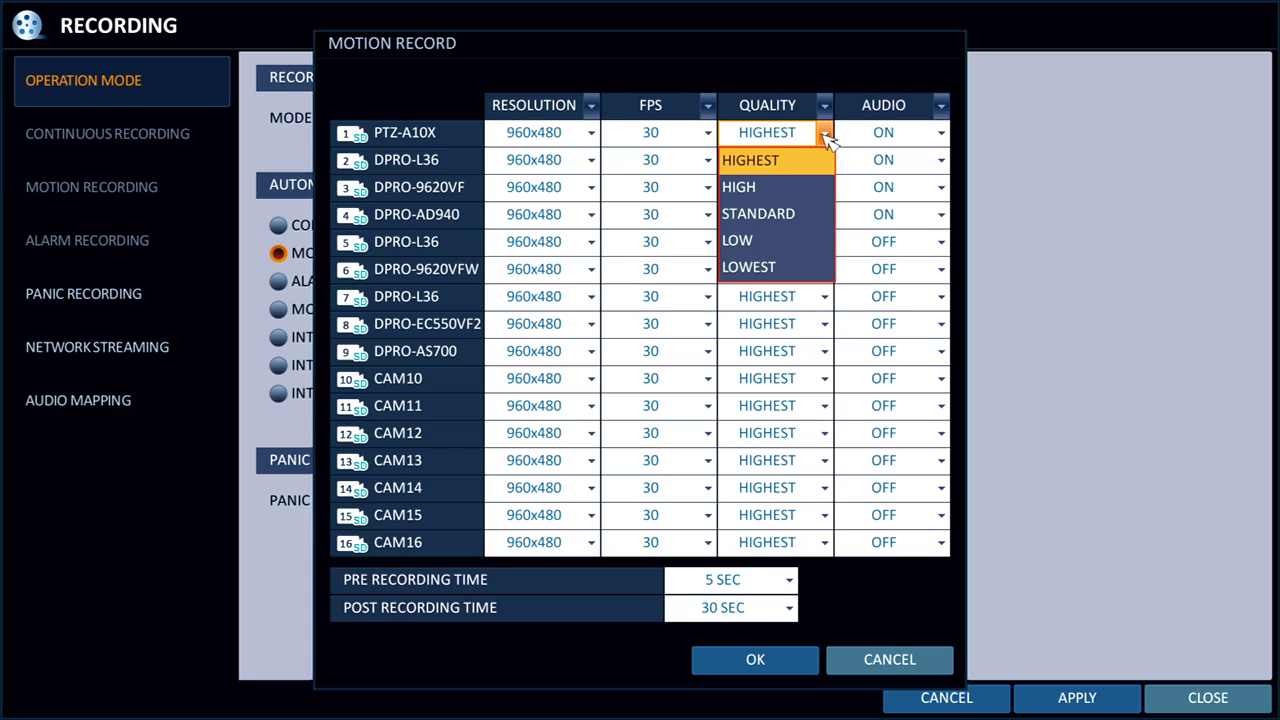
click(824, 137)
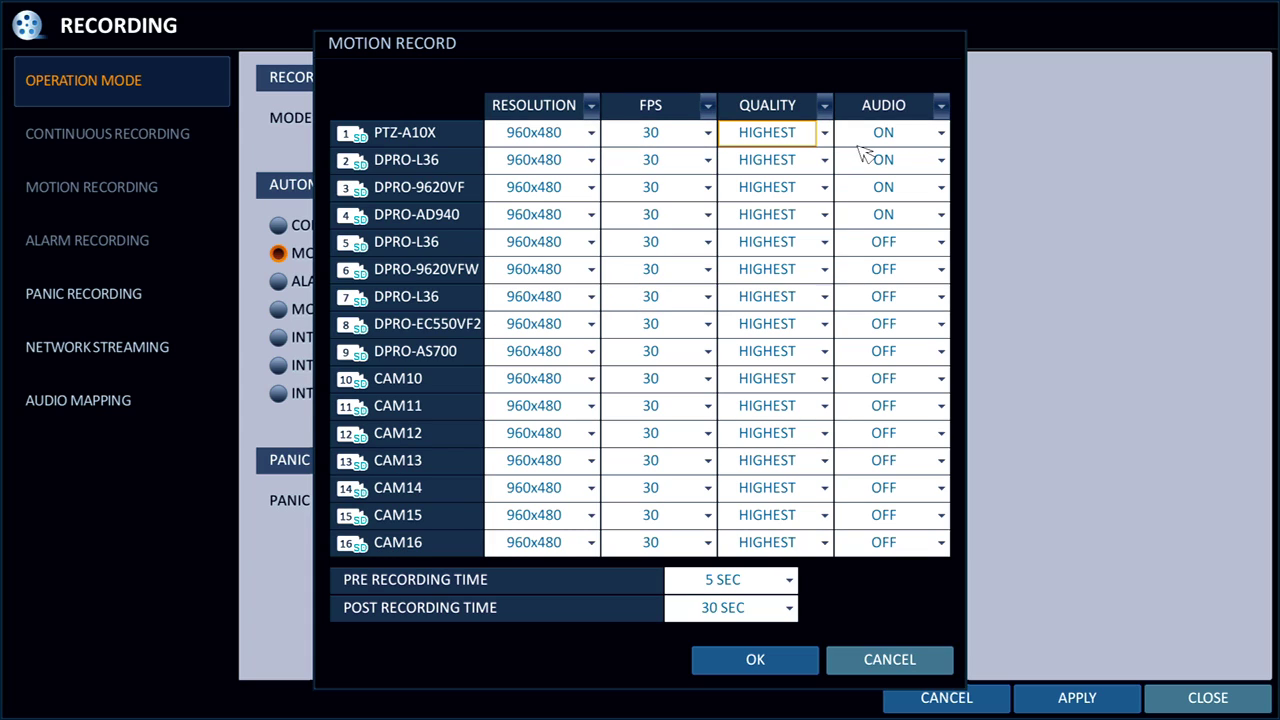
click(941, 136)
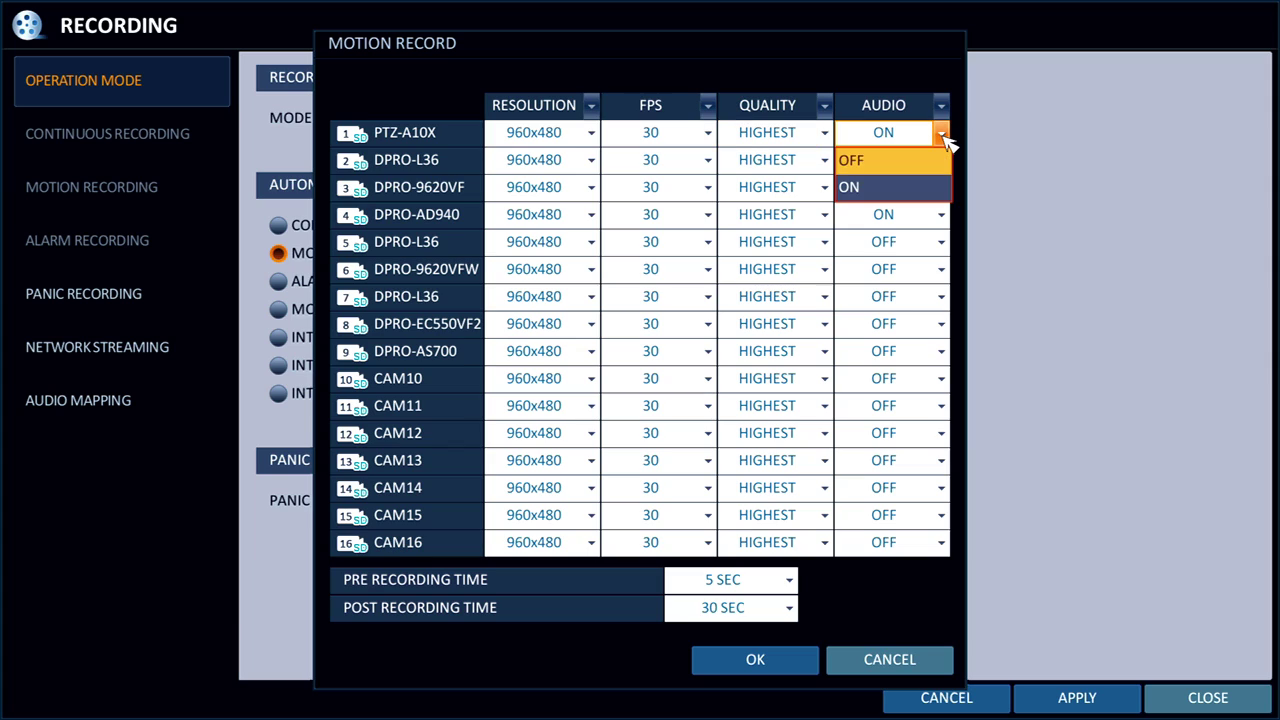
click(941, 137)
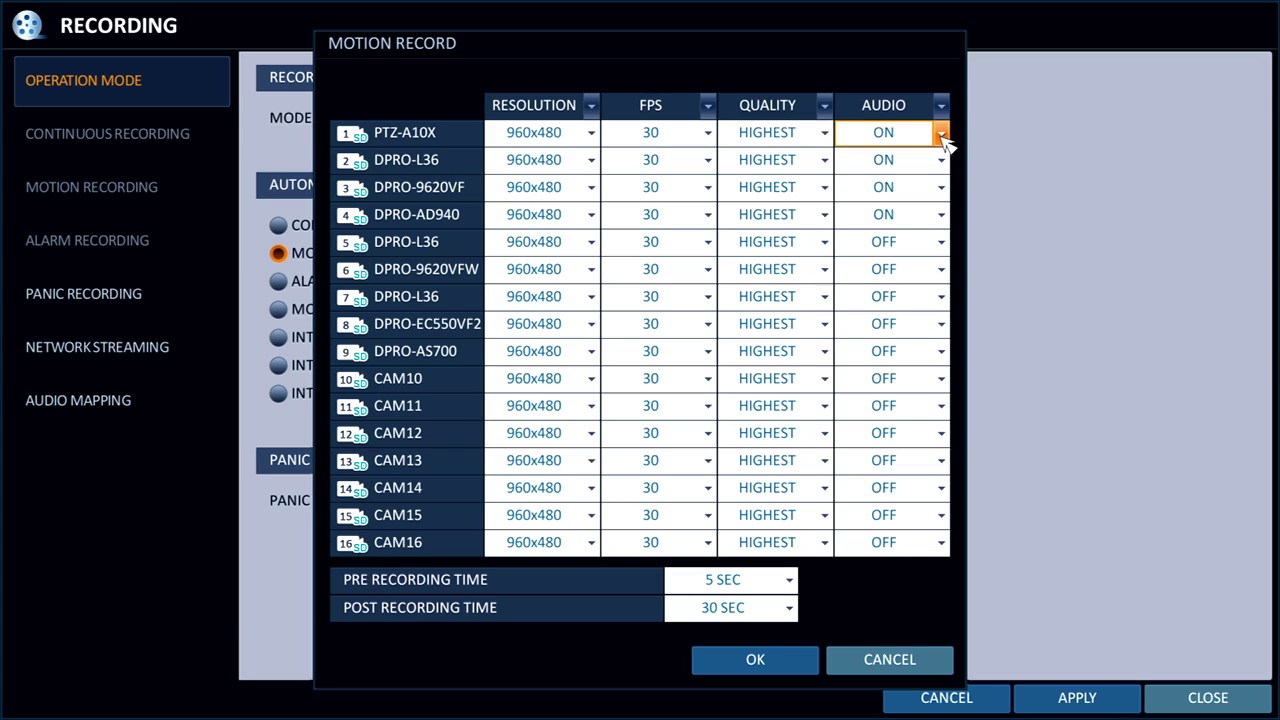
Review the pre and post recording time choices for Motion Record, then dismiss its settings without saving.
click(790, 582)
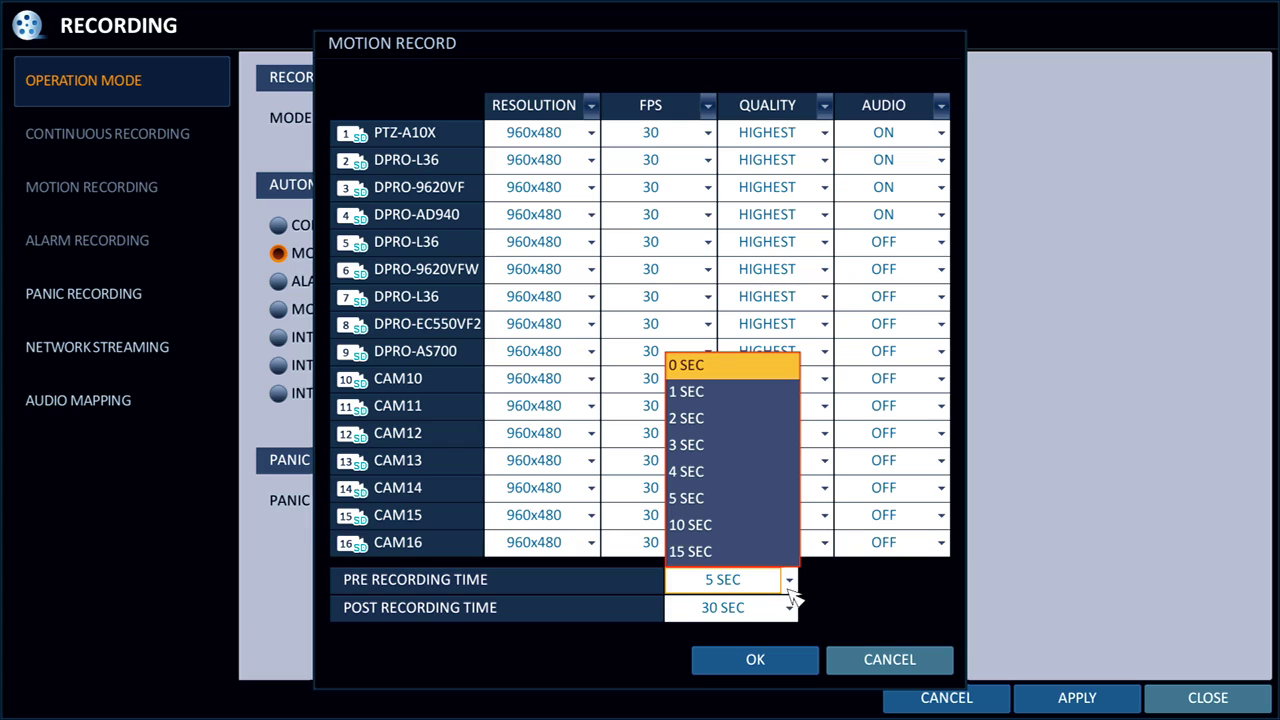
click(792, 609)
click(792, 610)
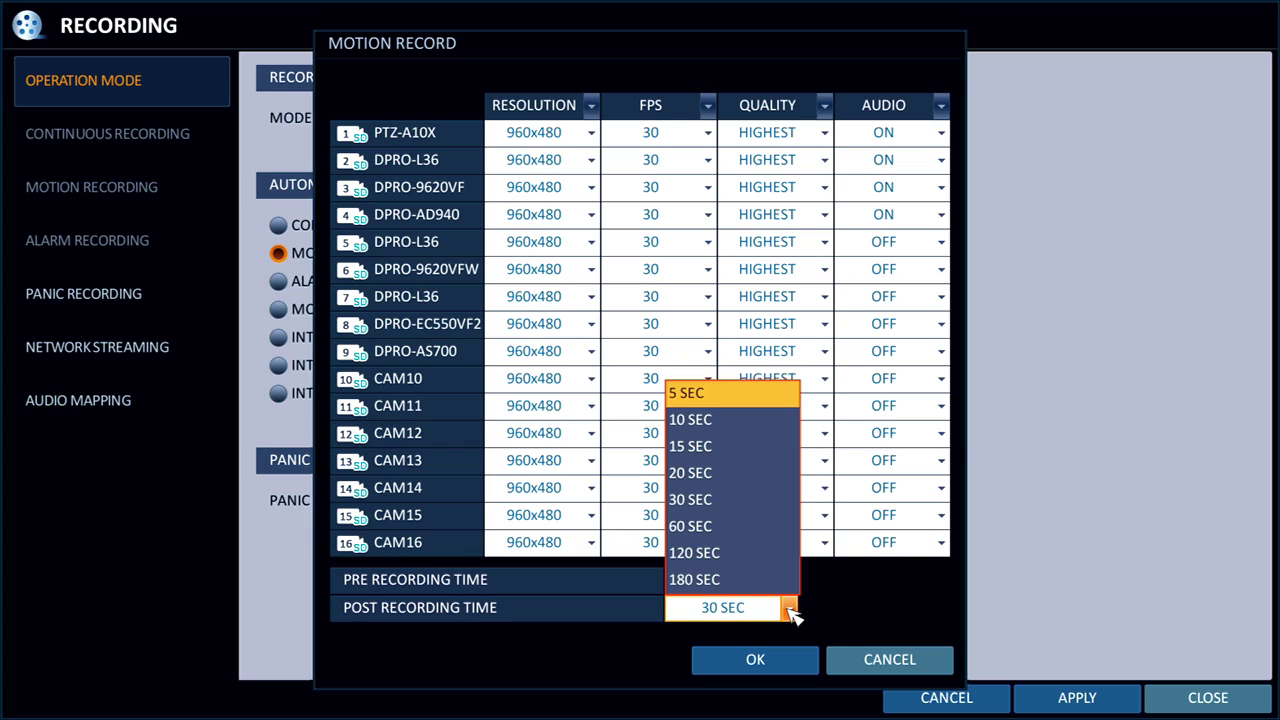
click(792, 612)
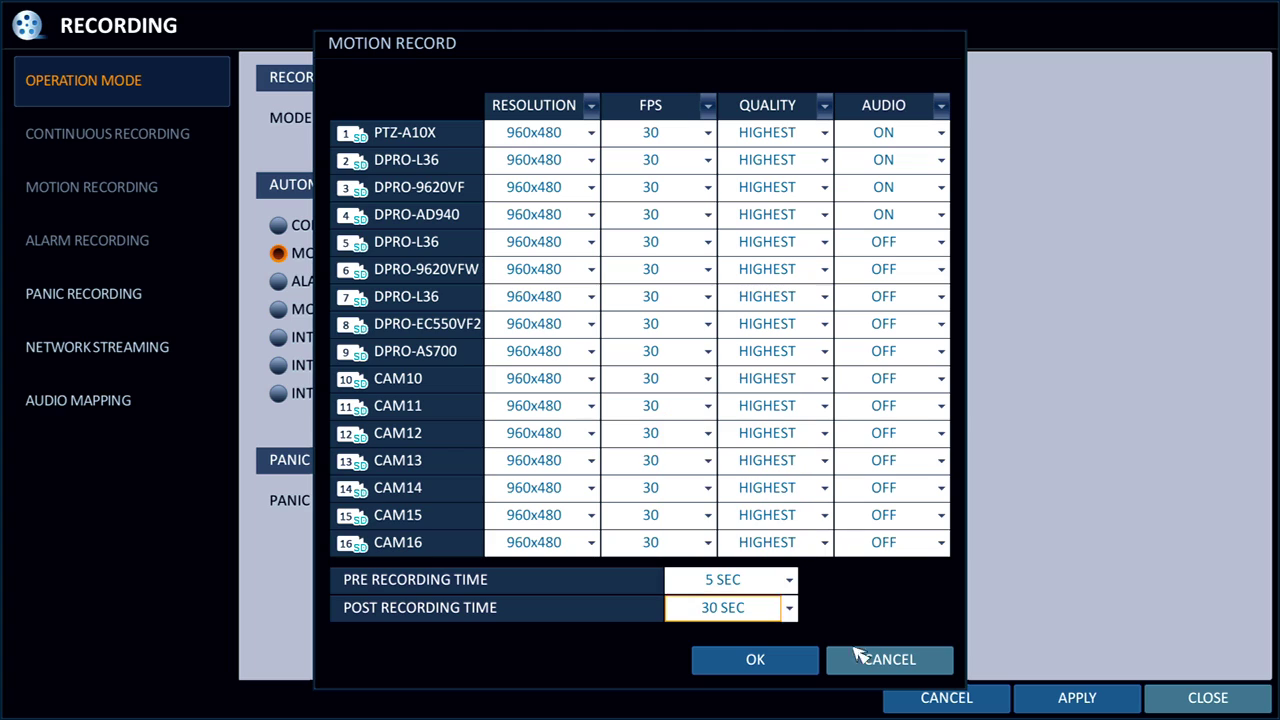
click(866, 661)
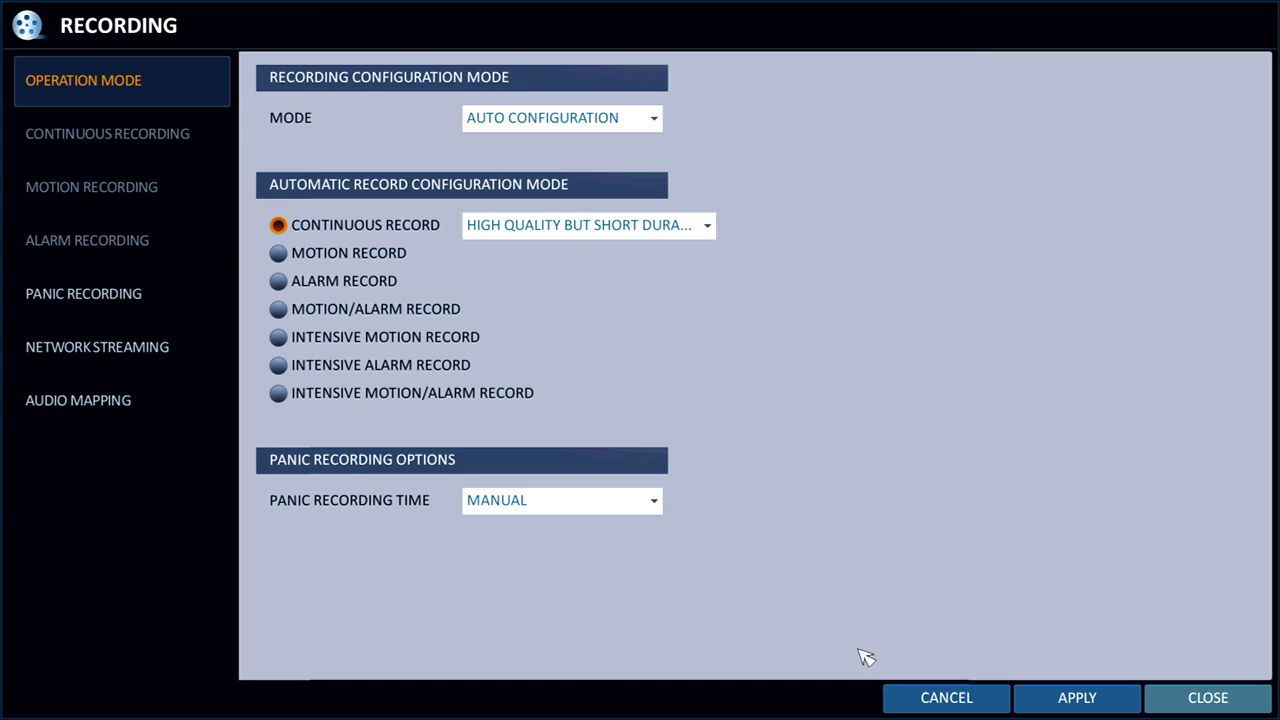
Examine the Alarm Record and Motion/Alarm Record settings in turn, dismissing each without saving.
click(280, 282)
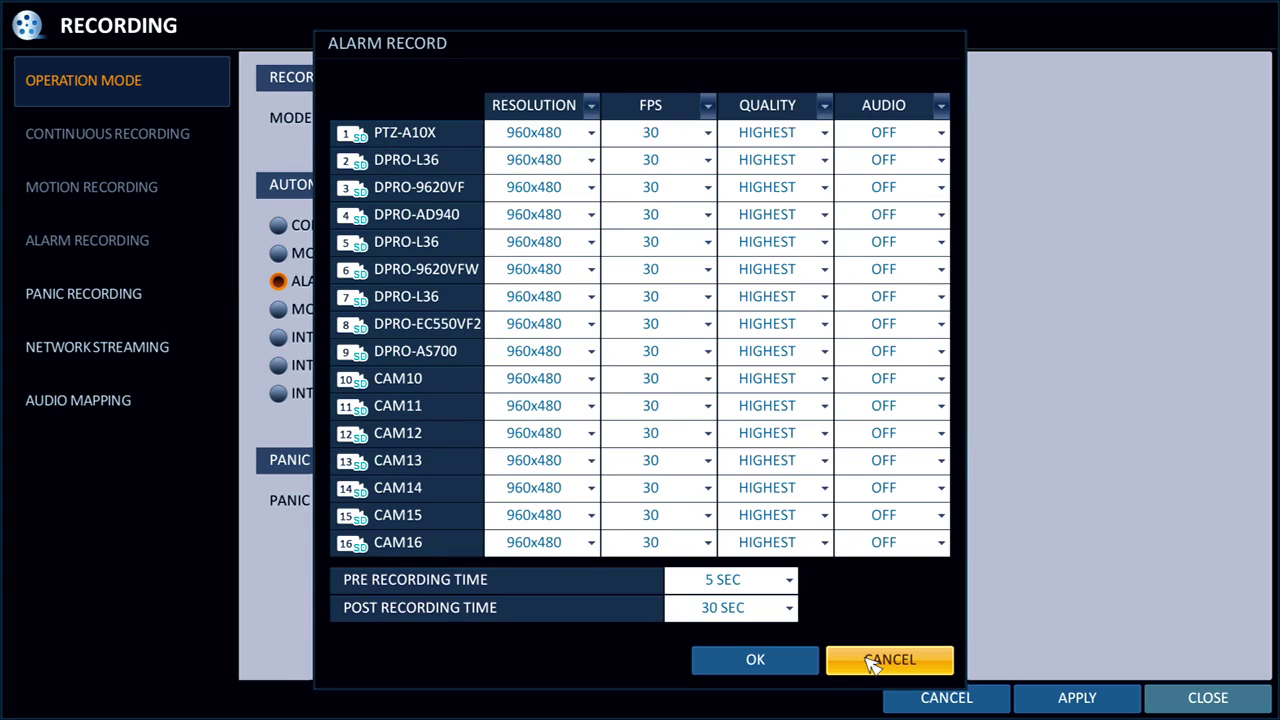
click(872, 664)
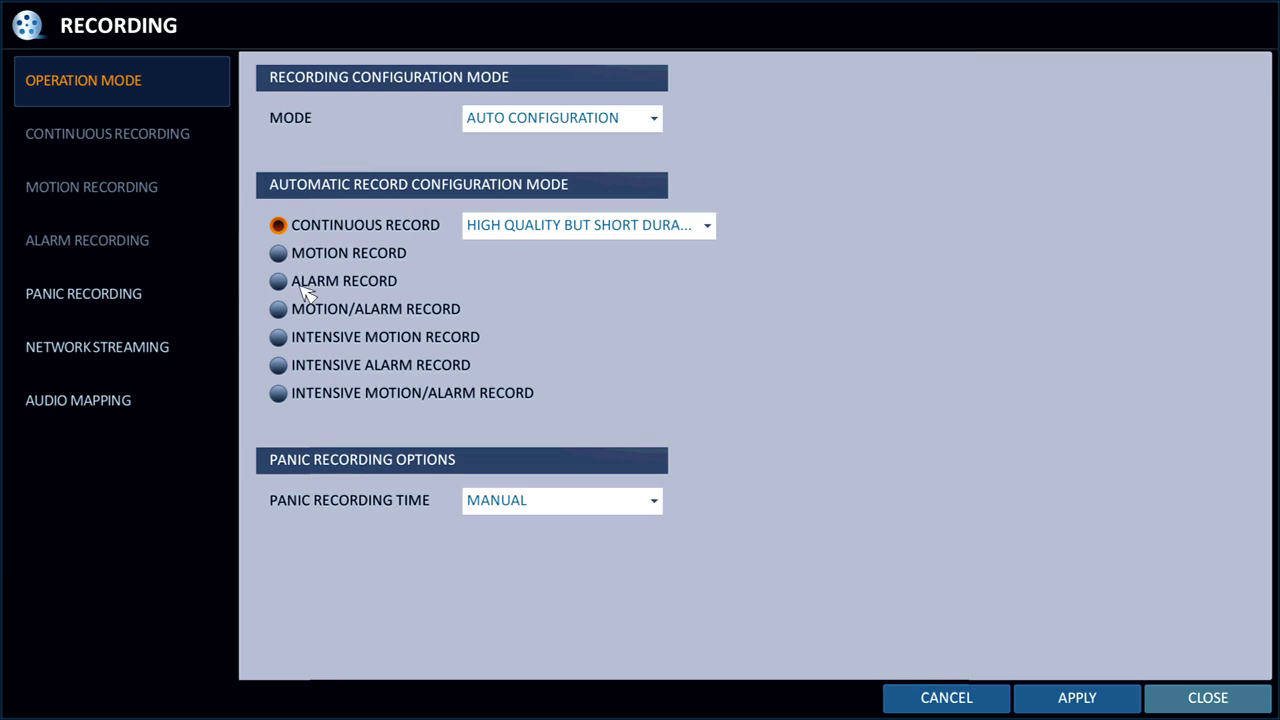
click(284, 311)
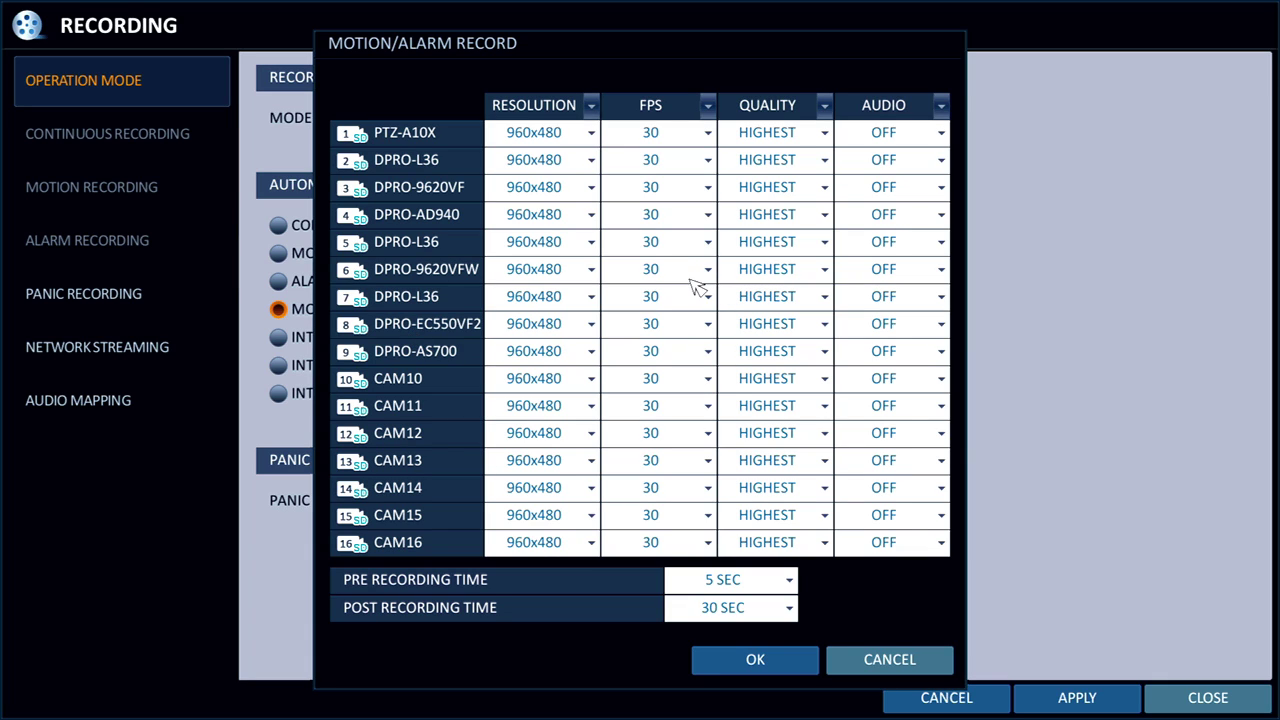
click(884, 668)
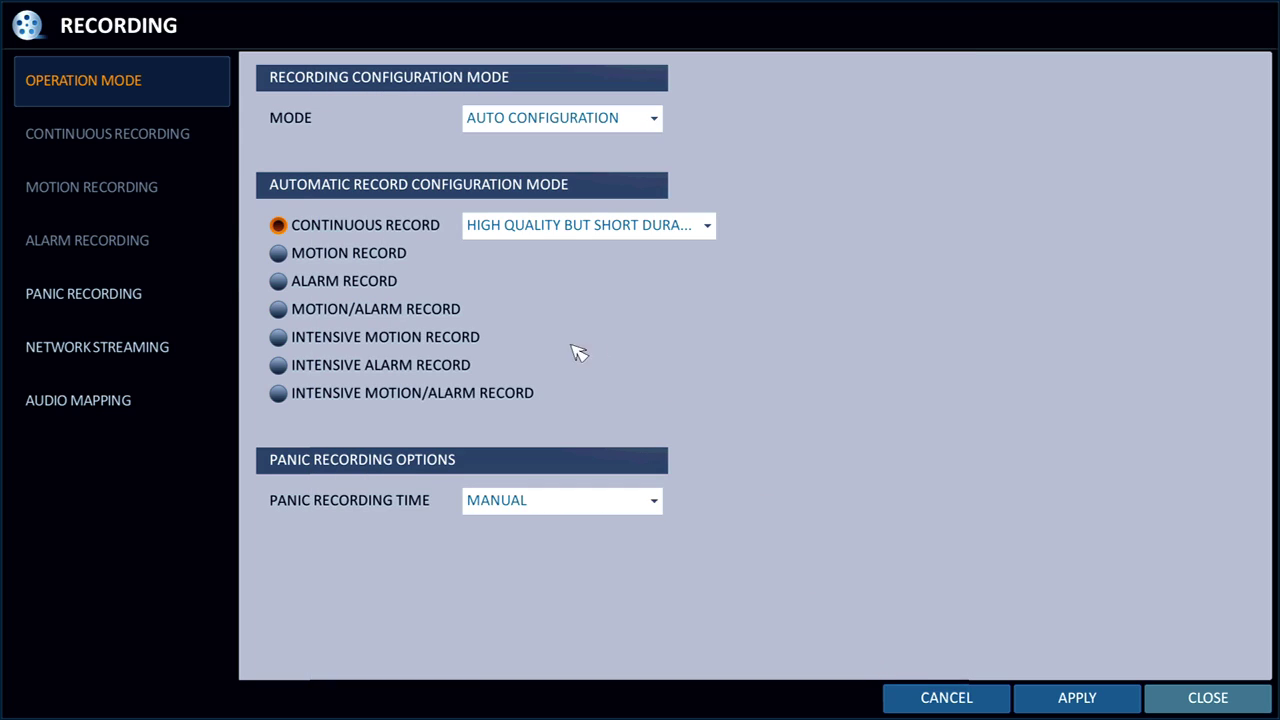
Open the Intensive Motion Record settings and review the normal resolution, FPS and quality choices for camera PTZ-A10X.
click(280, 338)
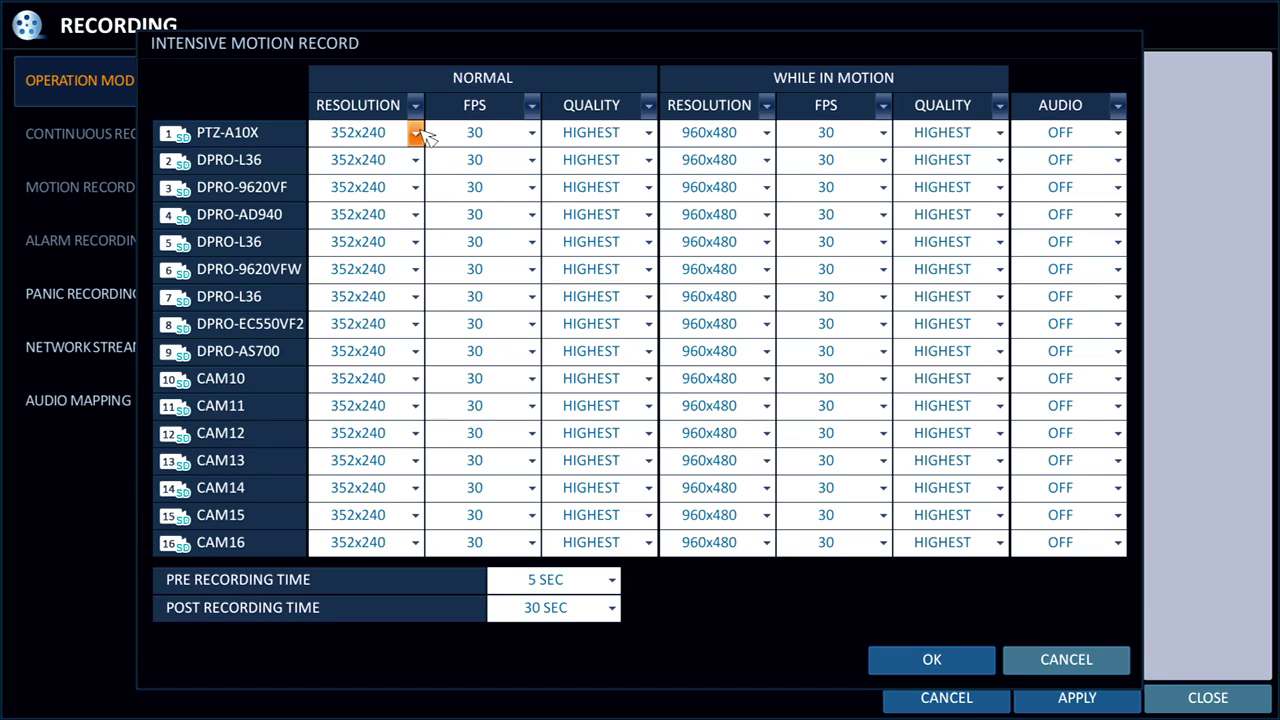
click(416, 134)
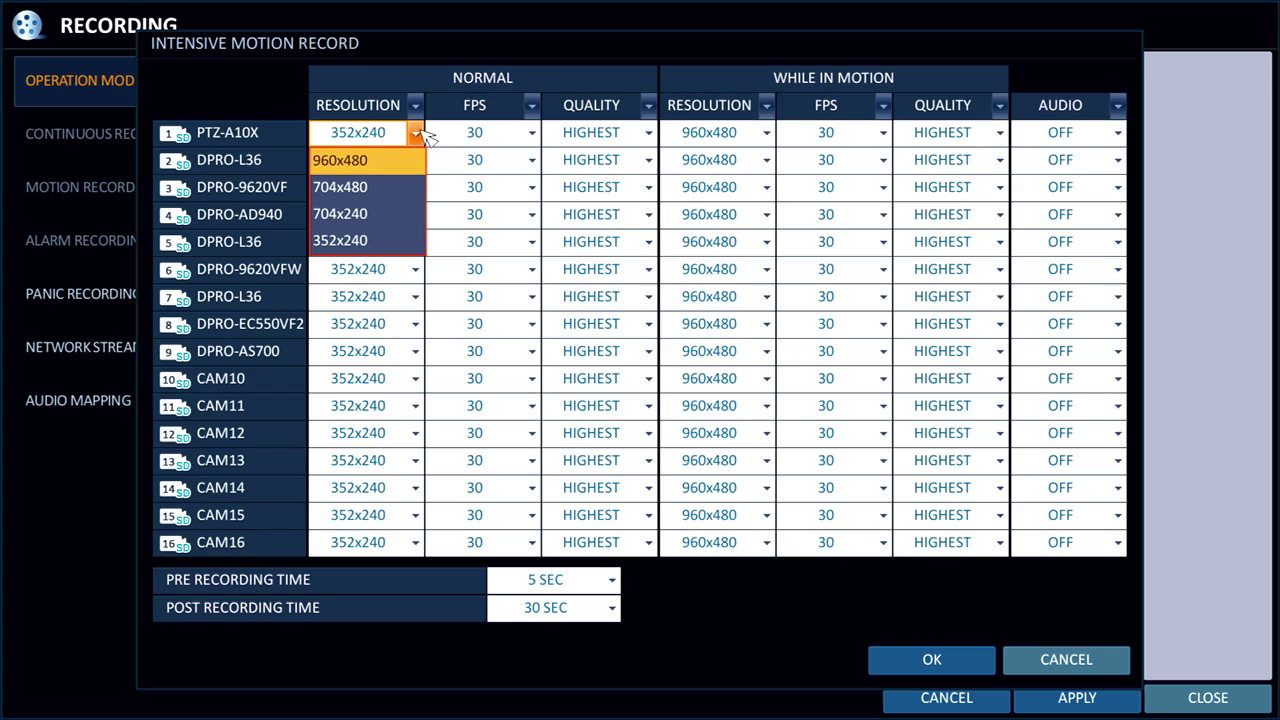
click(510, 140)
click(534, 136)
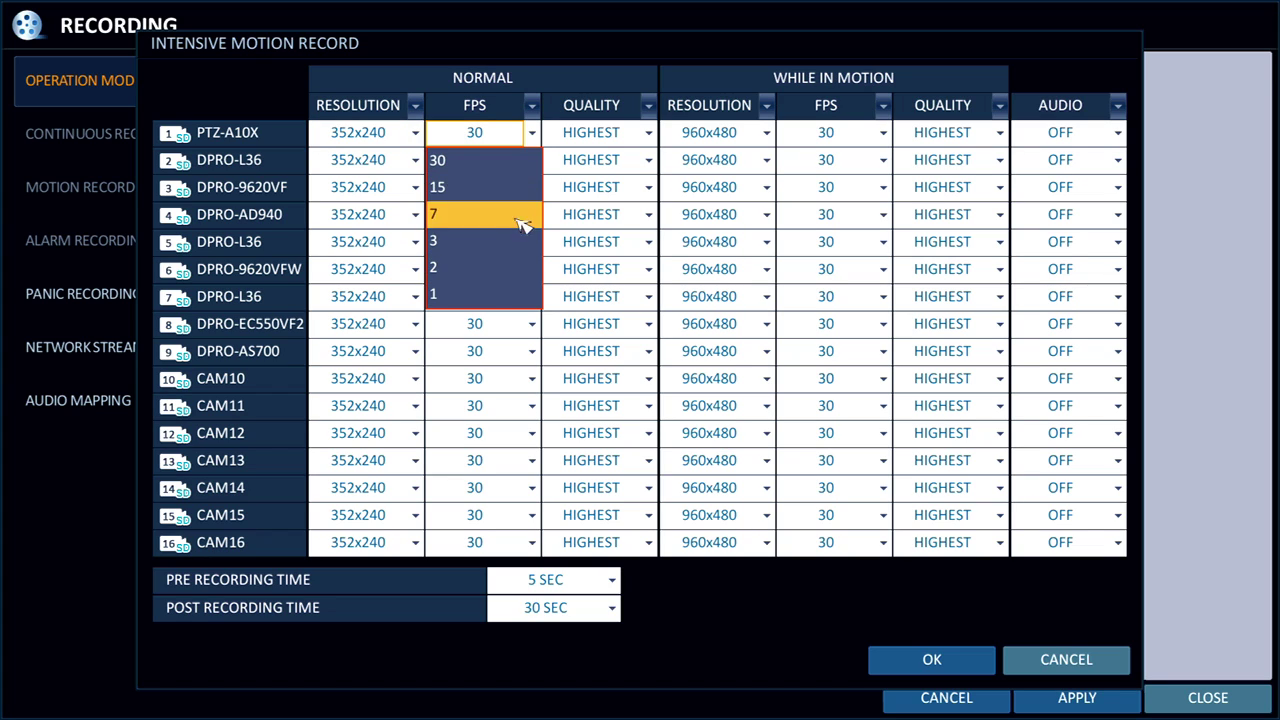
click(628, 148)
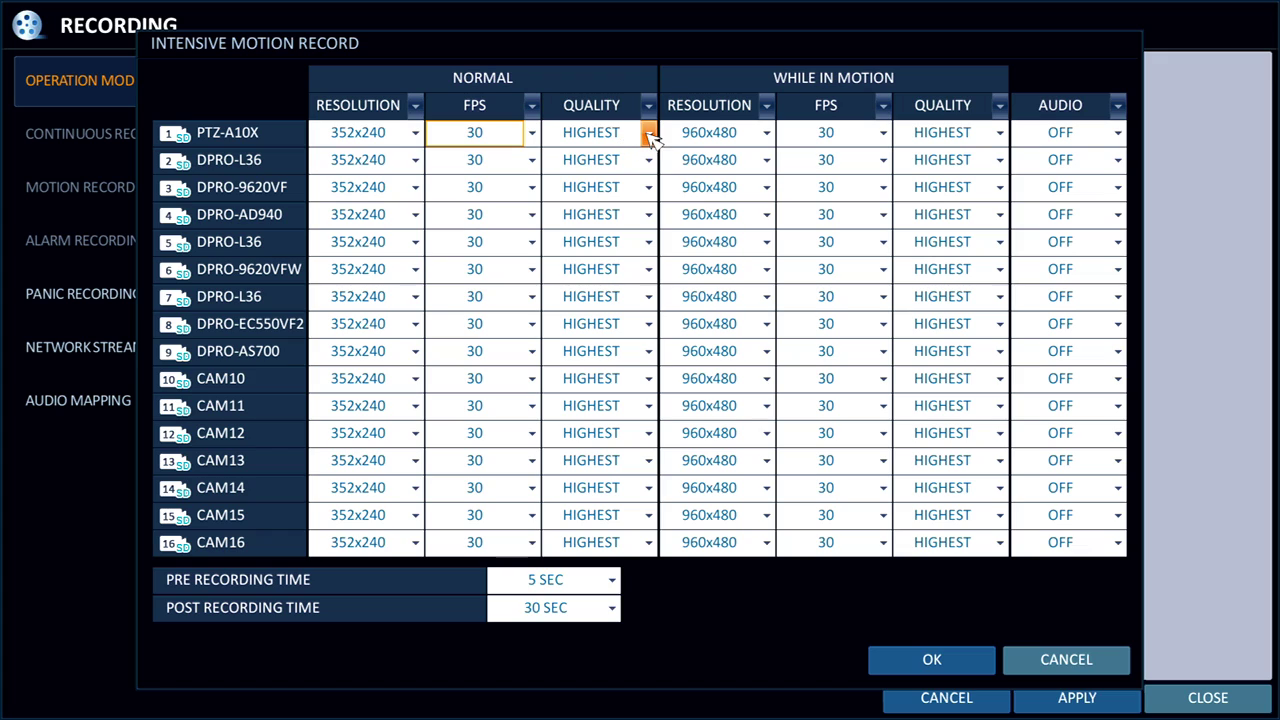
click(648, 132)
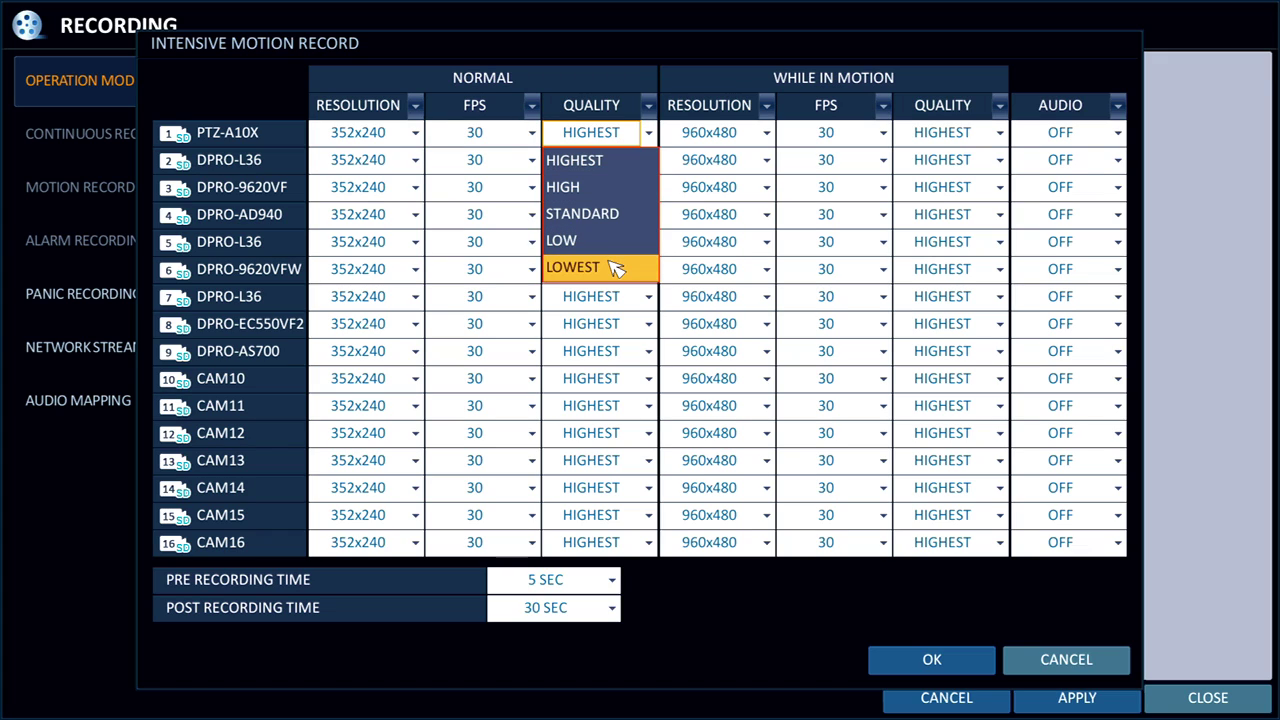
click(650, 136)
Review the While in Motion resolution and FPS choices and the pre recording time, then dismiss the Intensive Motion Record settings.
click(766, 134)
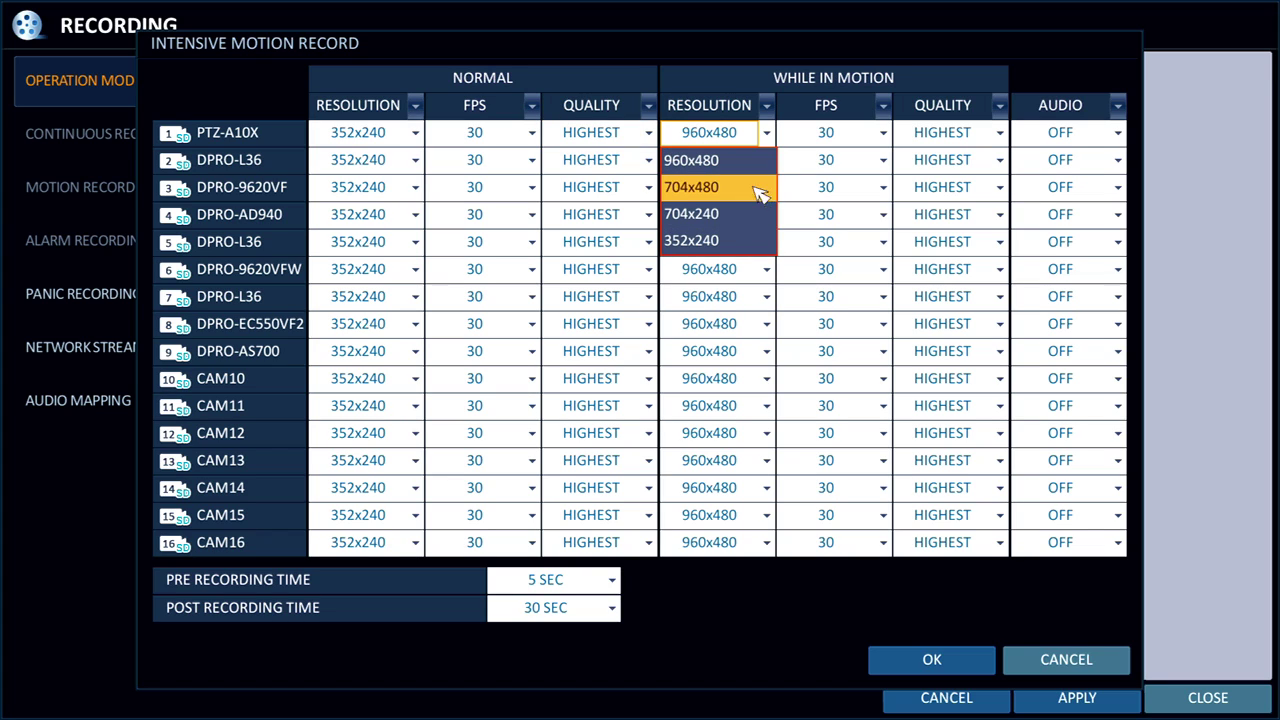
click(866, 157)
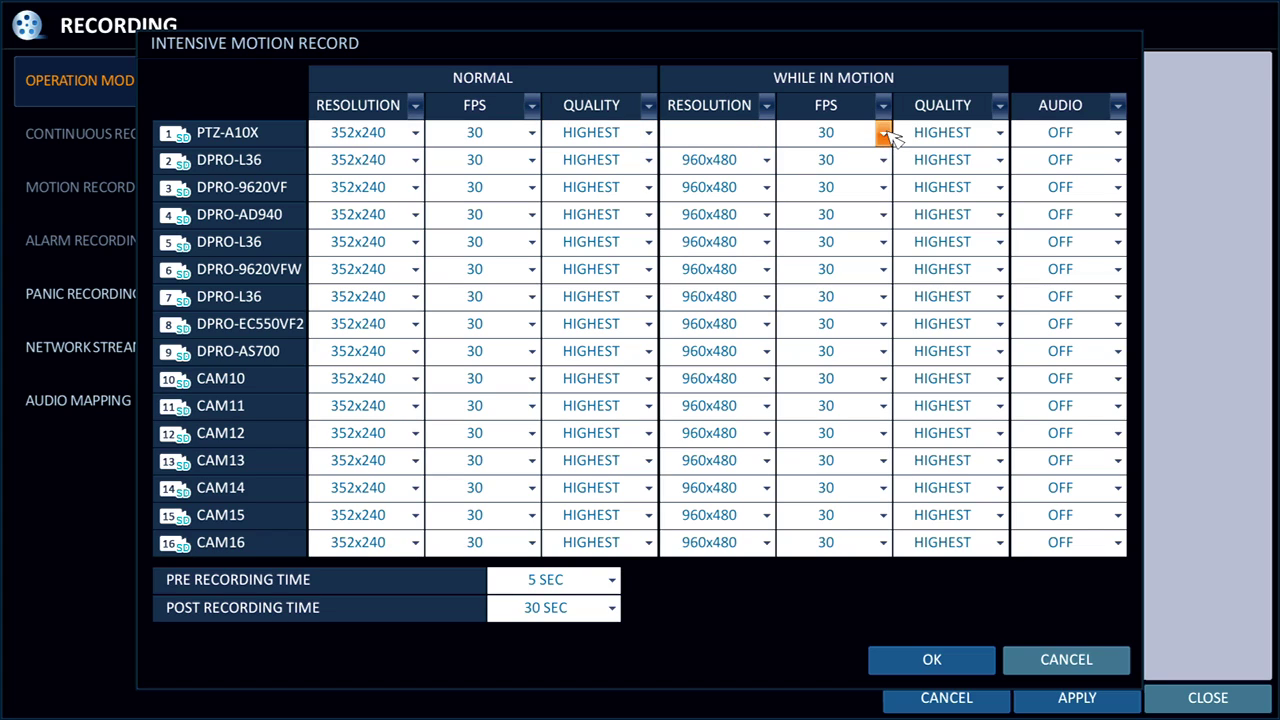
click(884, 134)
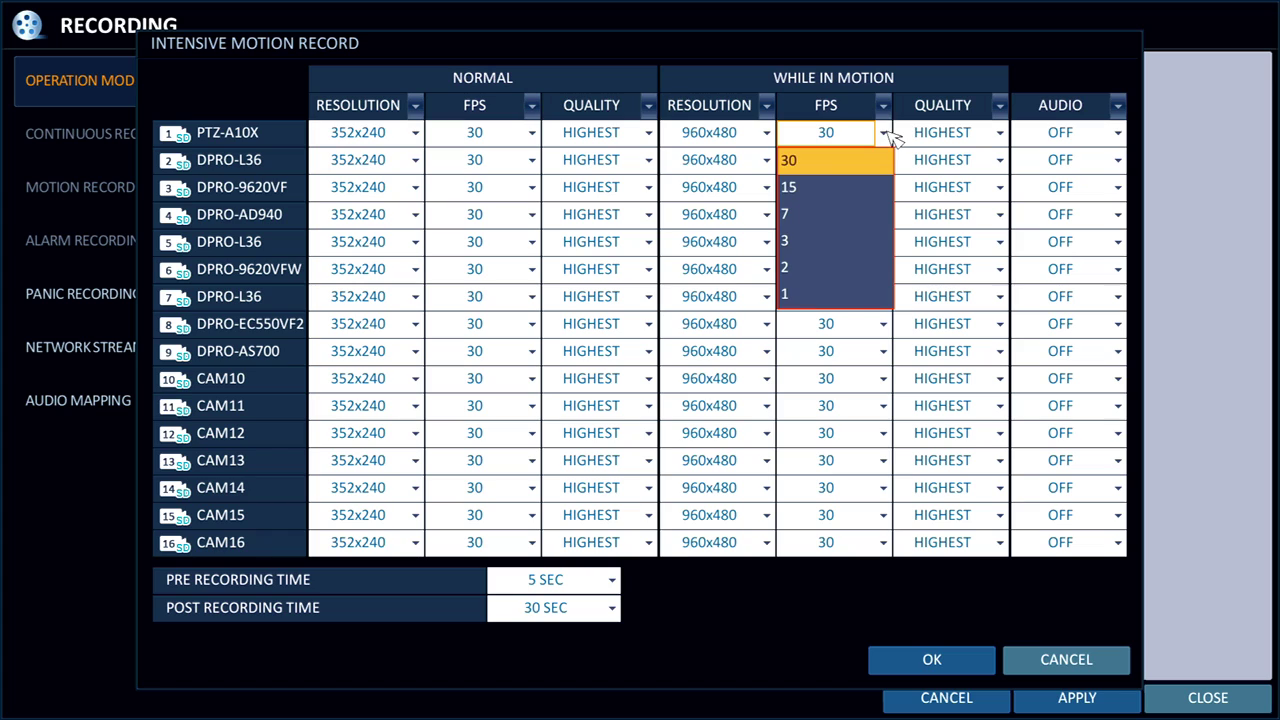
click(887, 135)
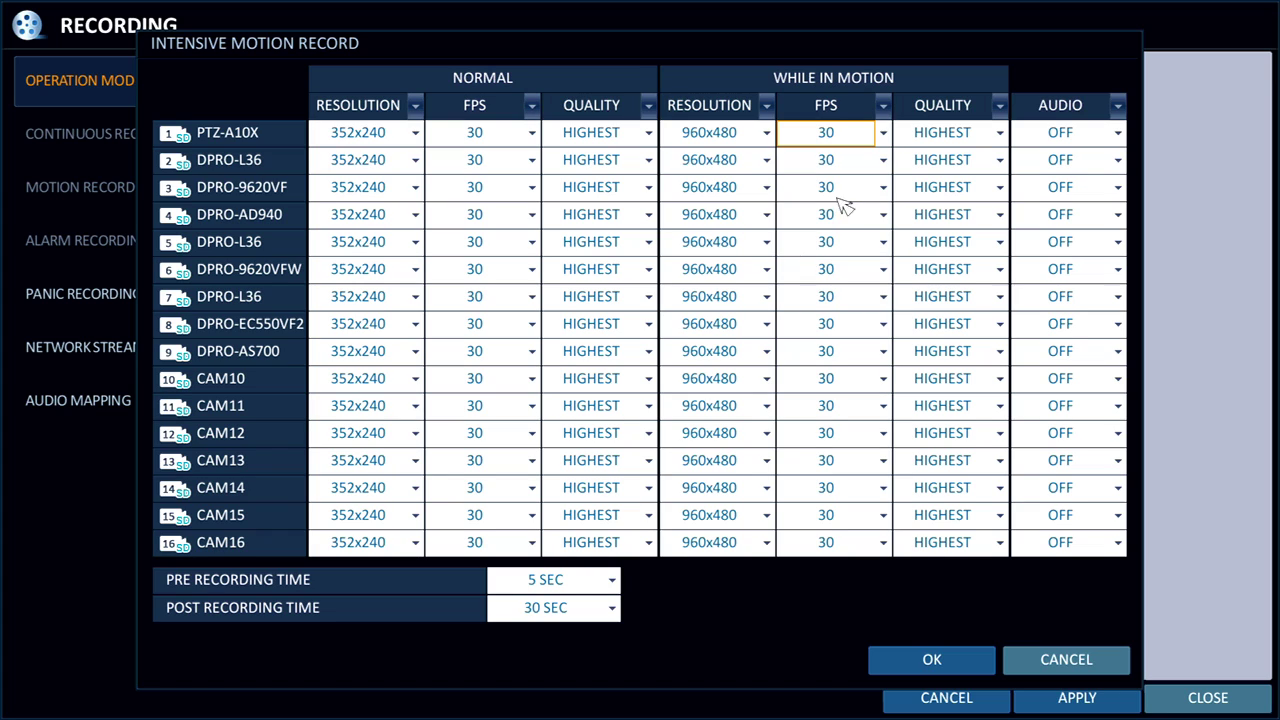
click(607, 579)
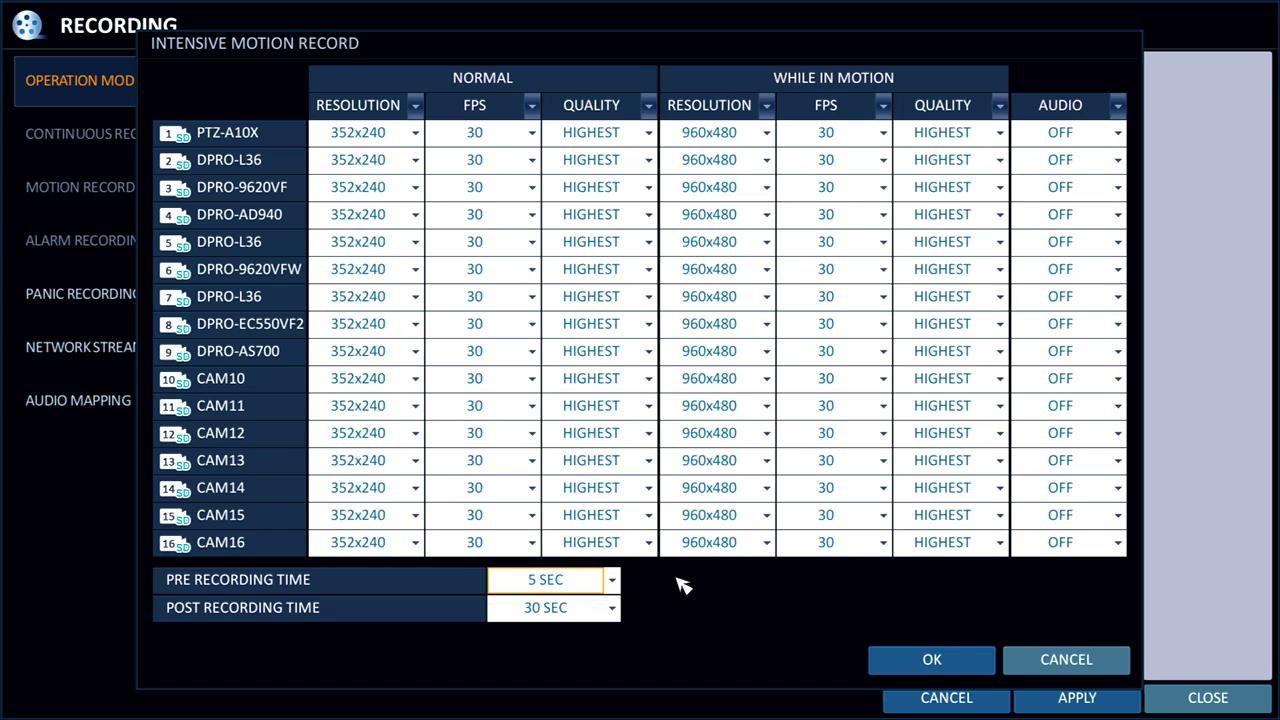
click(1065, 662)
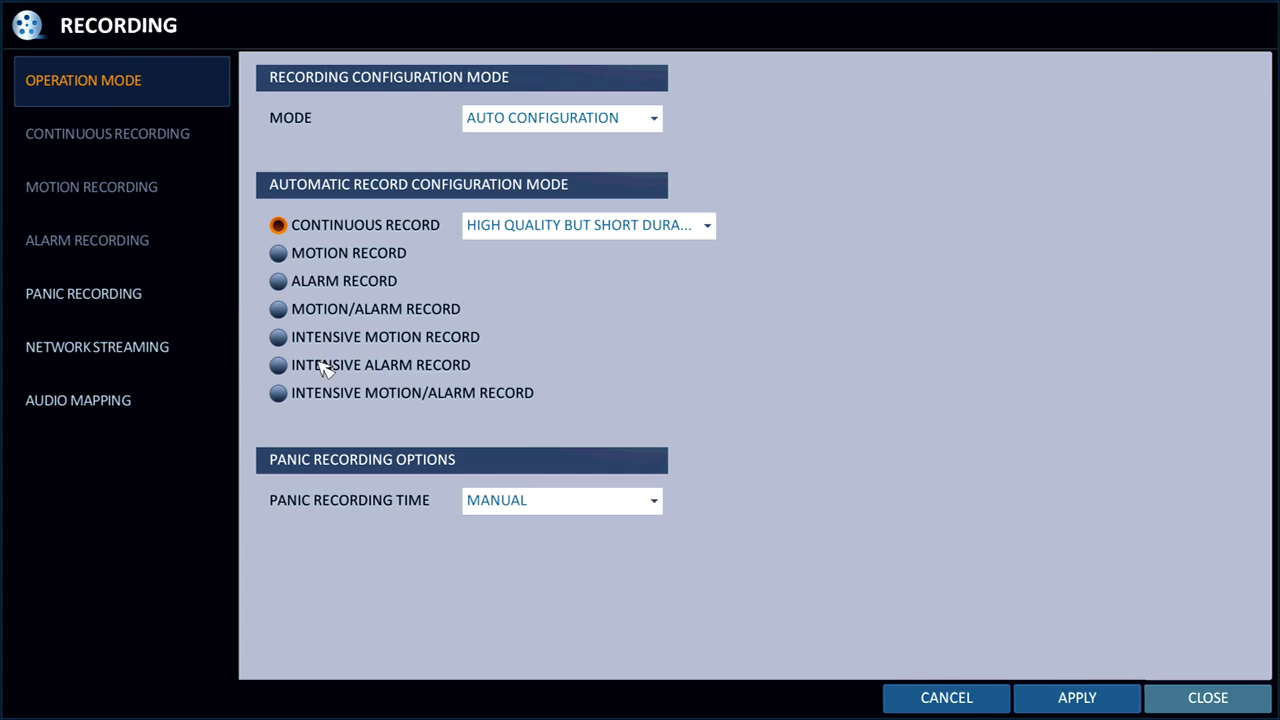
Examine the Intensive Alarm Record and Intensive Motion/Alarm Record settings without saving any change.
click(280, 366)
click(280, 394)
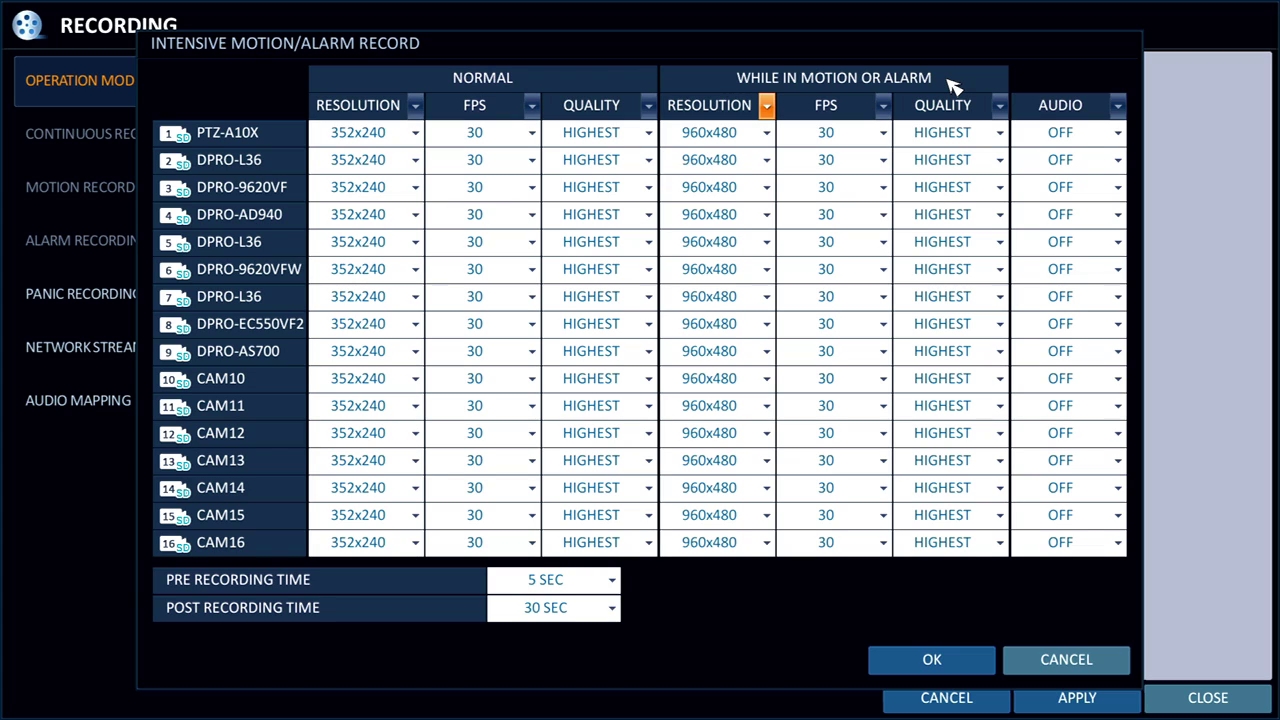
click(1098, 664)
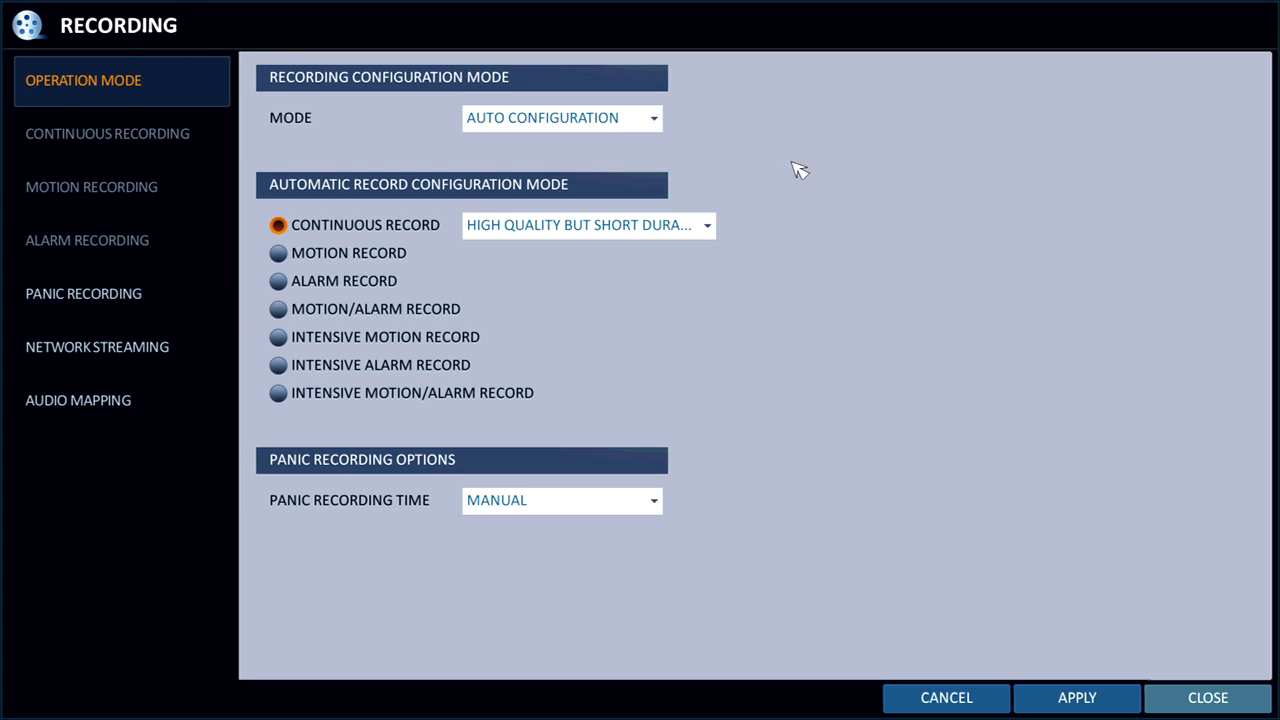
Switch the recording mode to Manual Configuration and save the change while going to the Continuous Recording settings.
click(658, 118)
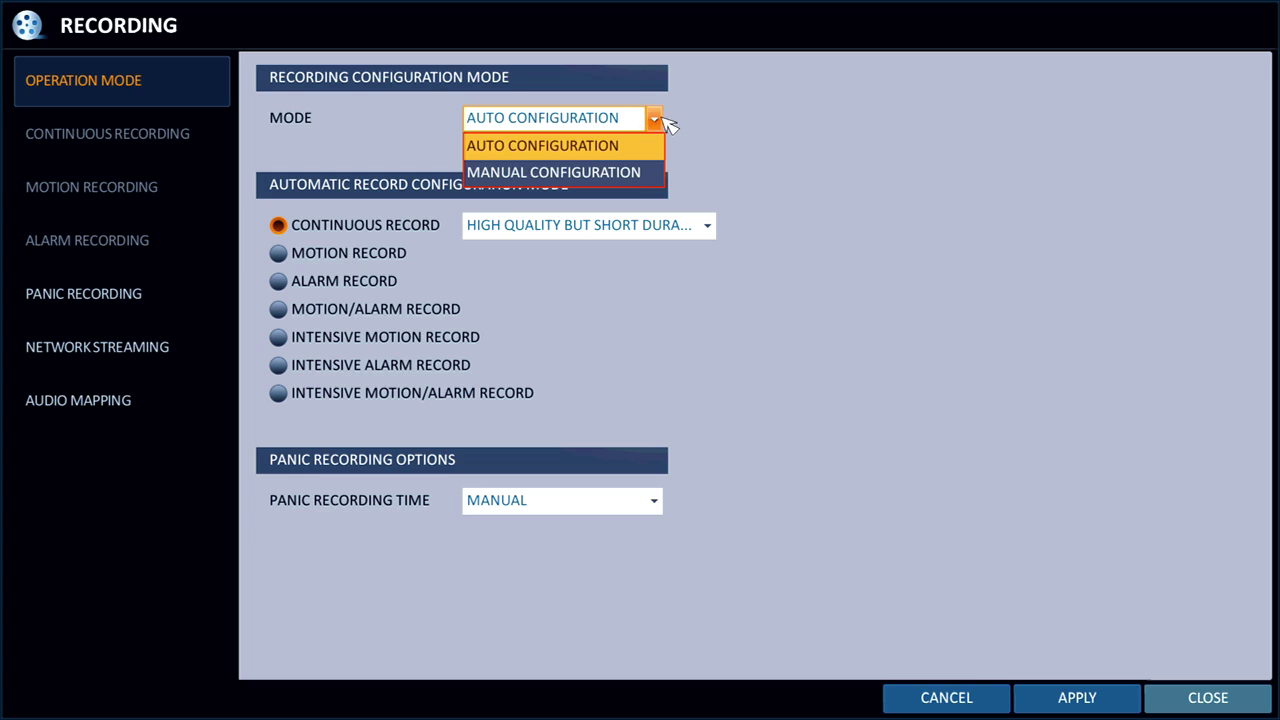
click(636, 174)
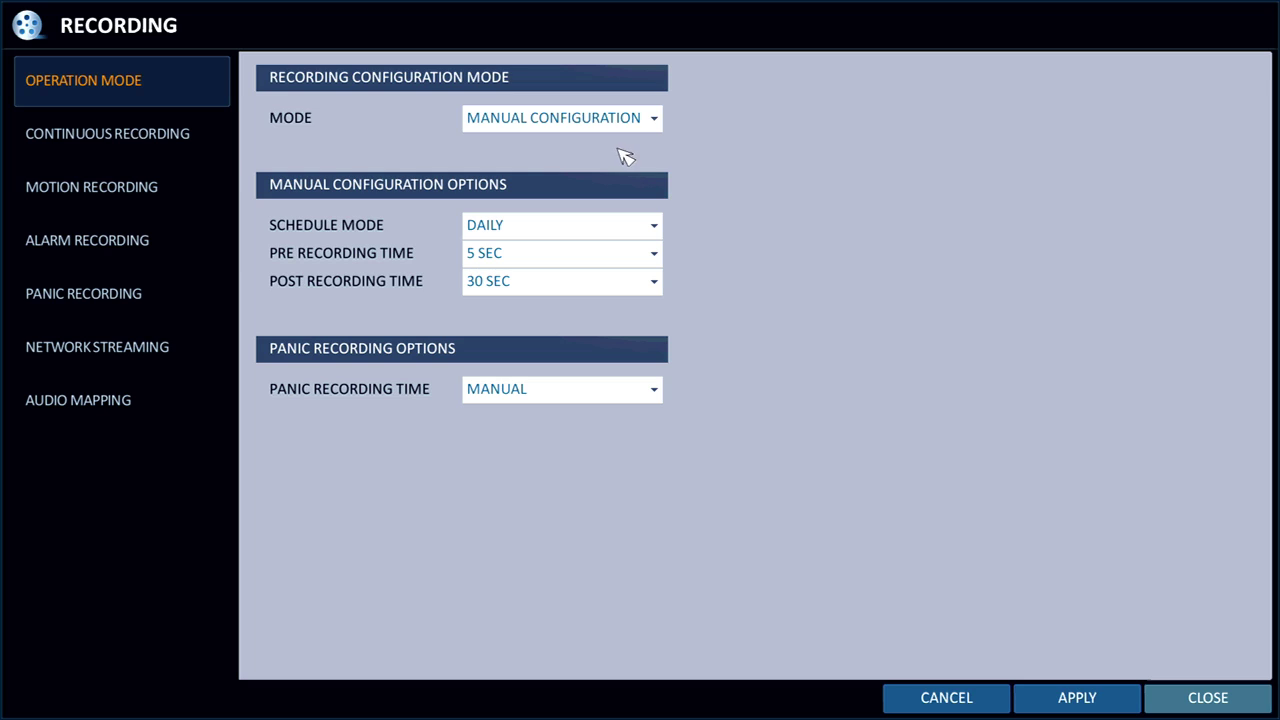
click(57, 143)
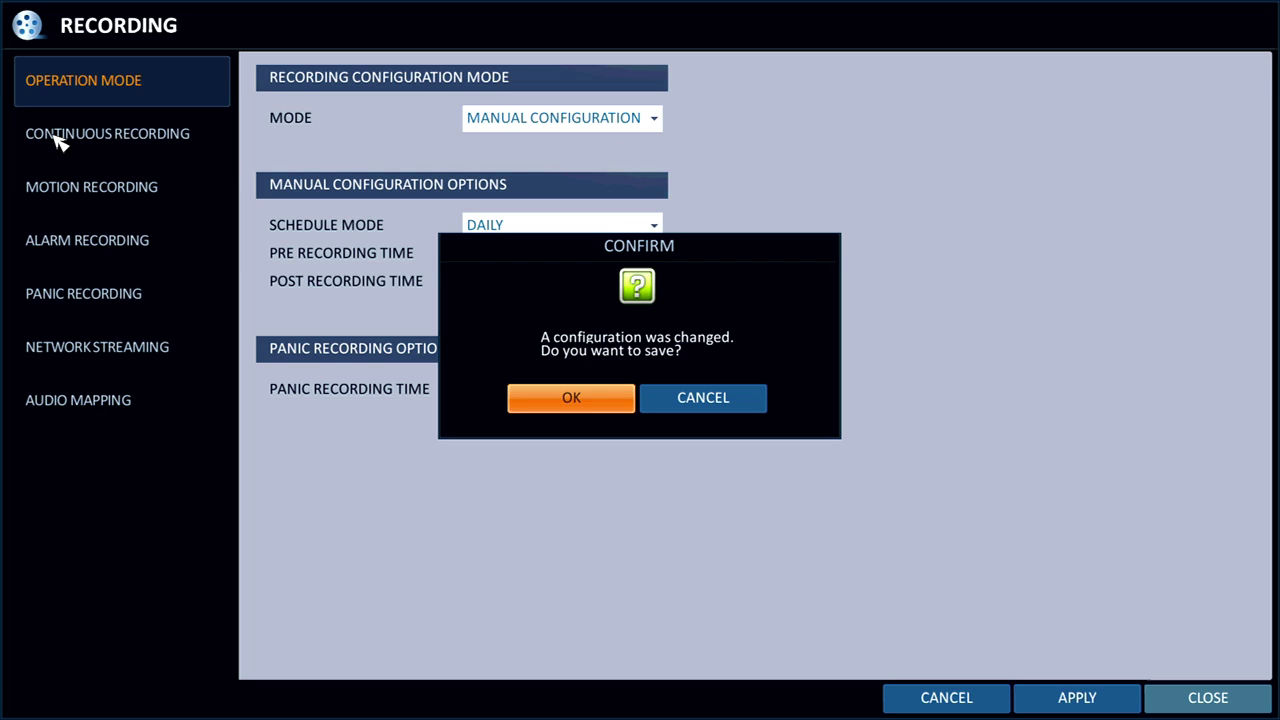
click(588, 410)
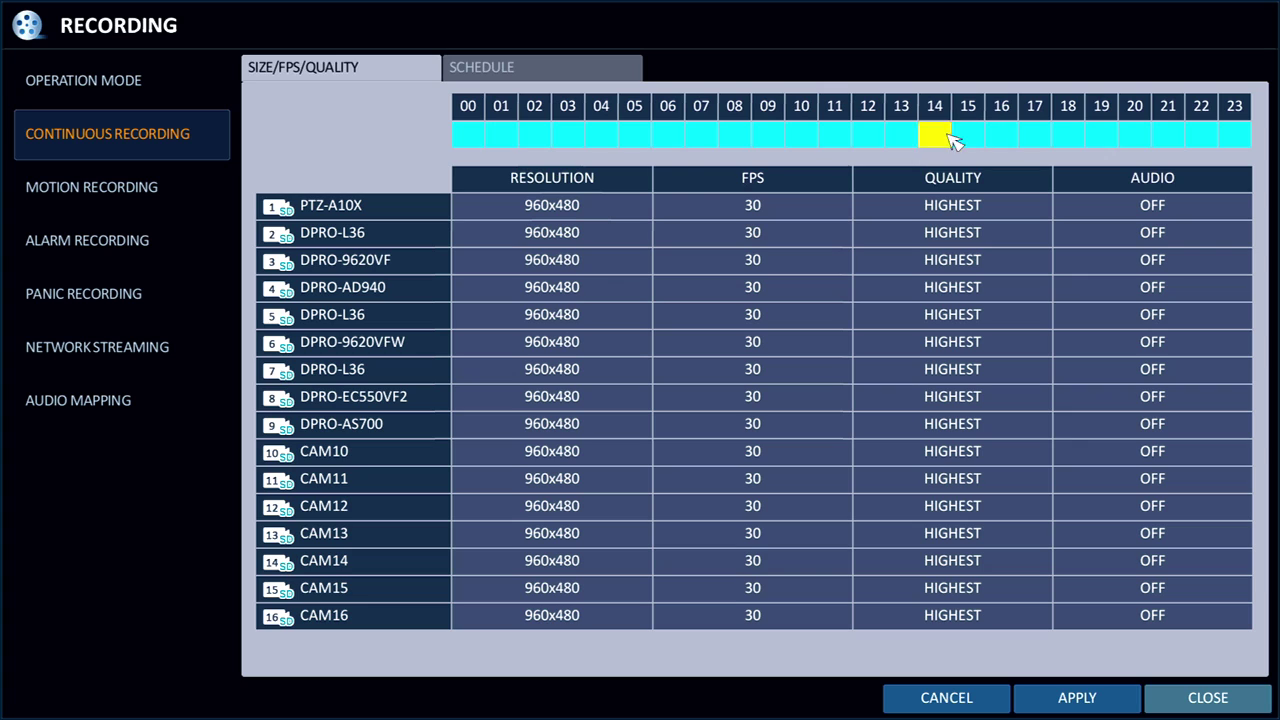
Review the FPS and resolution choices for camera PTZ-A10X in the continuous recording size/FPS/quality settings, then dismiss them without saving.
click(672, 134)
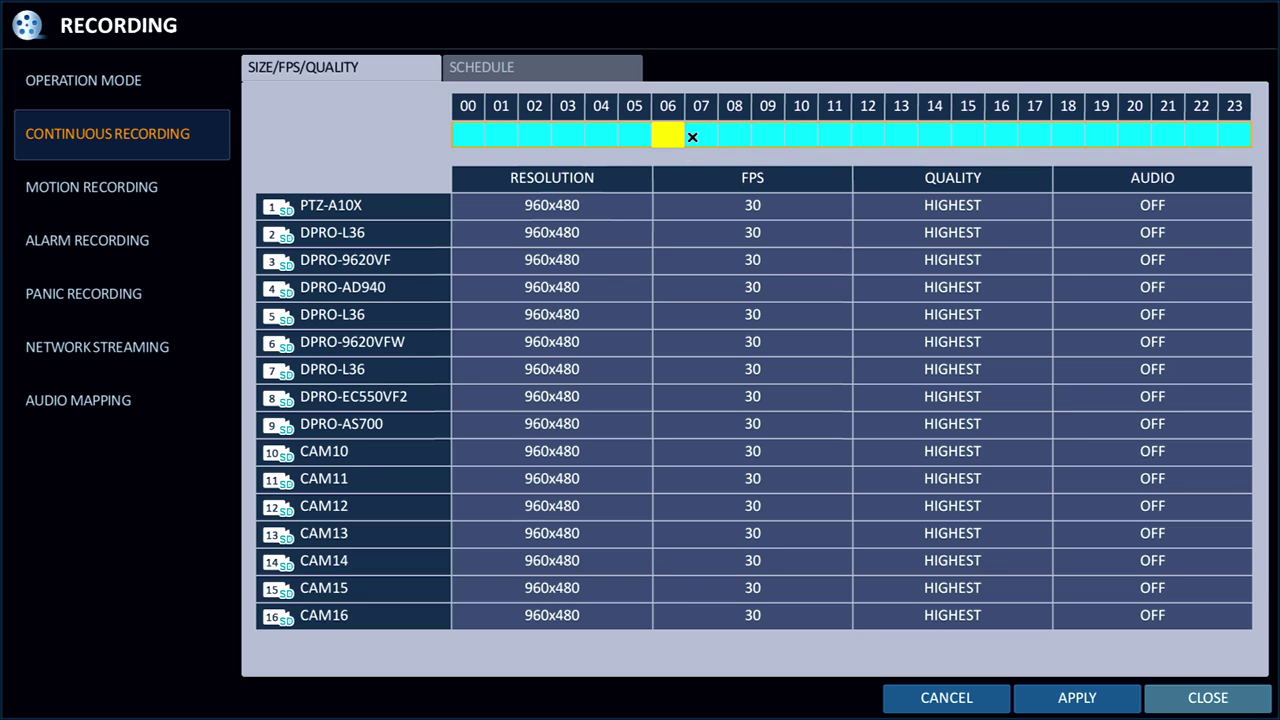
click(680, 141)
click(682, 134)
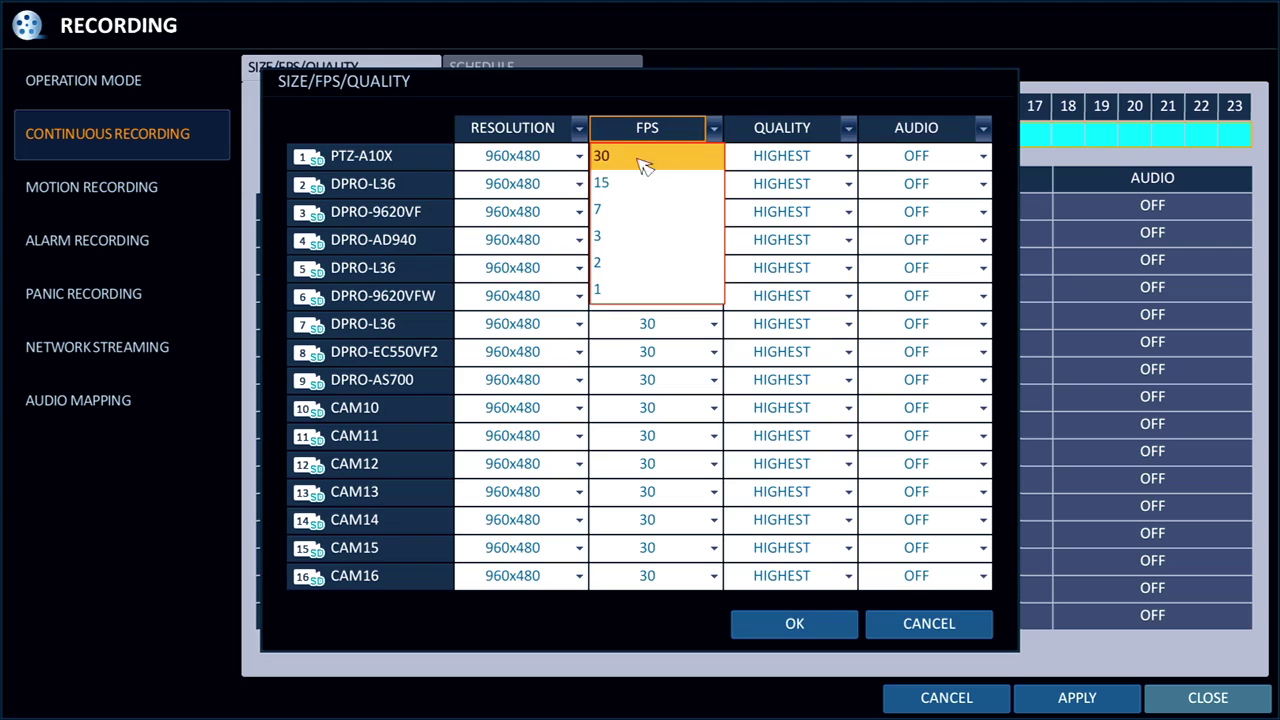
click(580, 158)
click(580, 157)
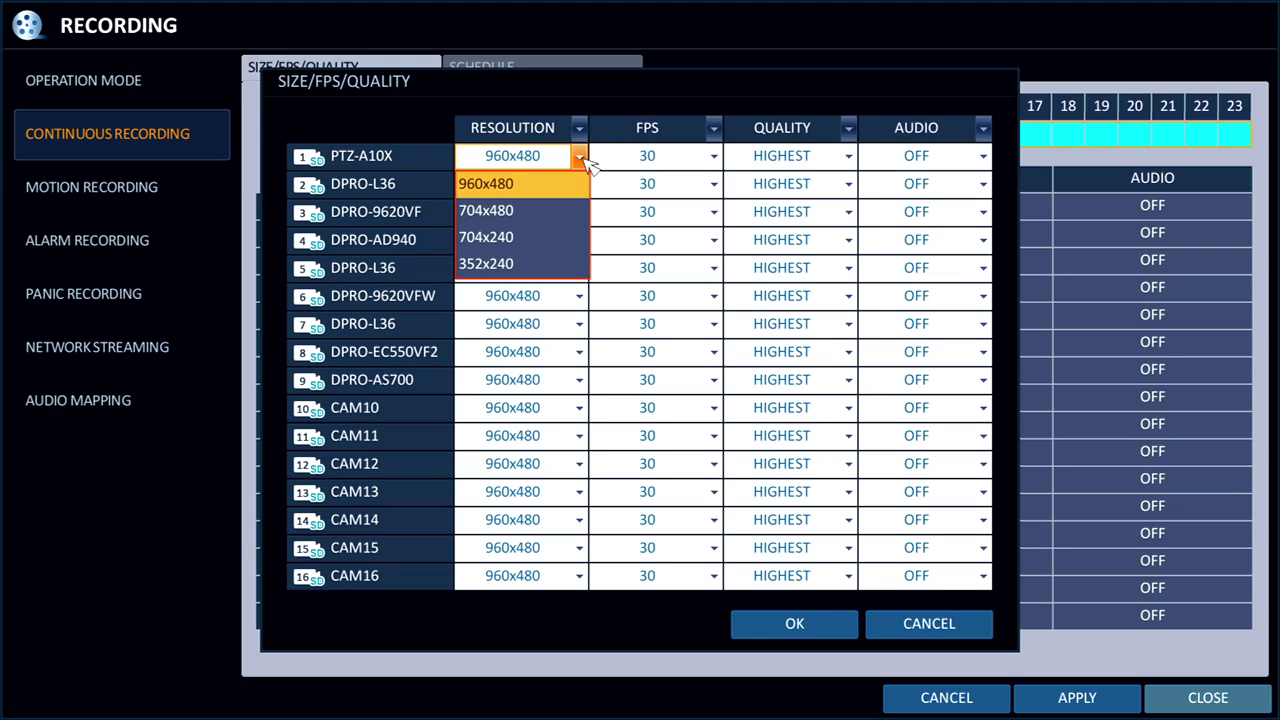
click(581, 160)
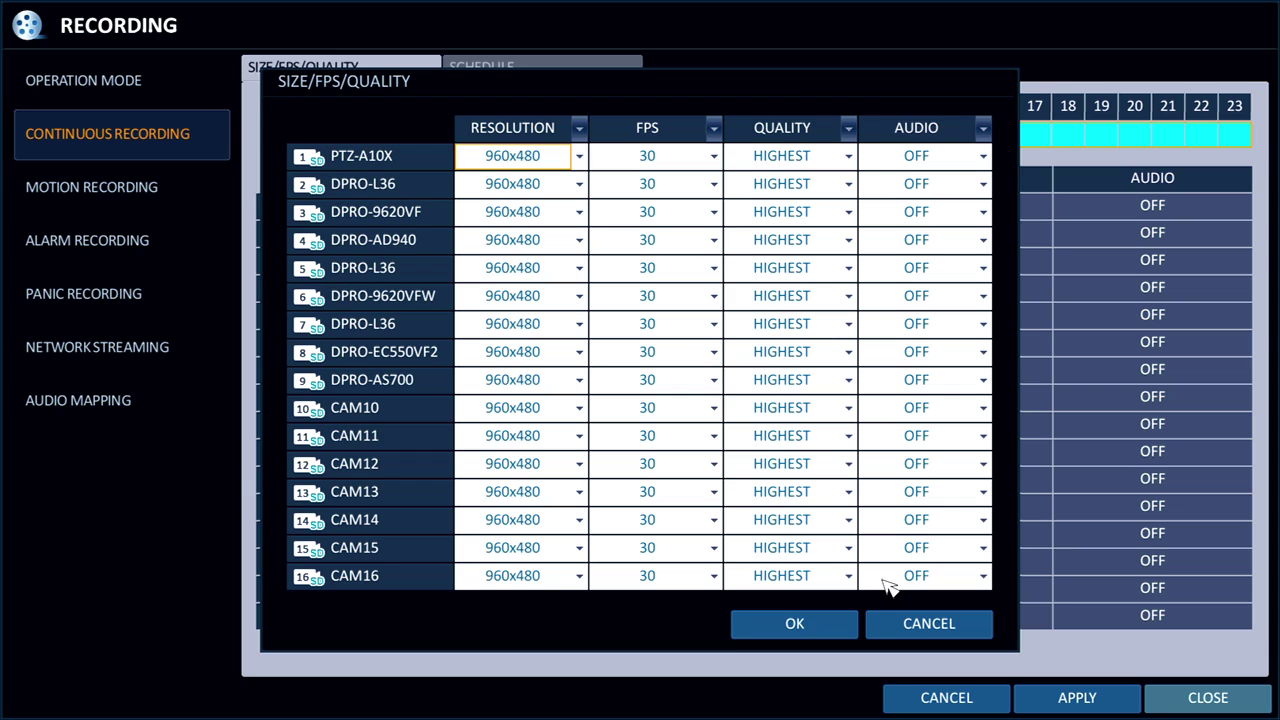
click(930, 625)
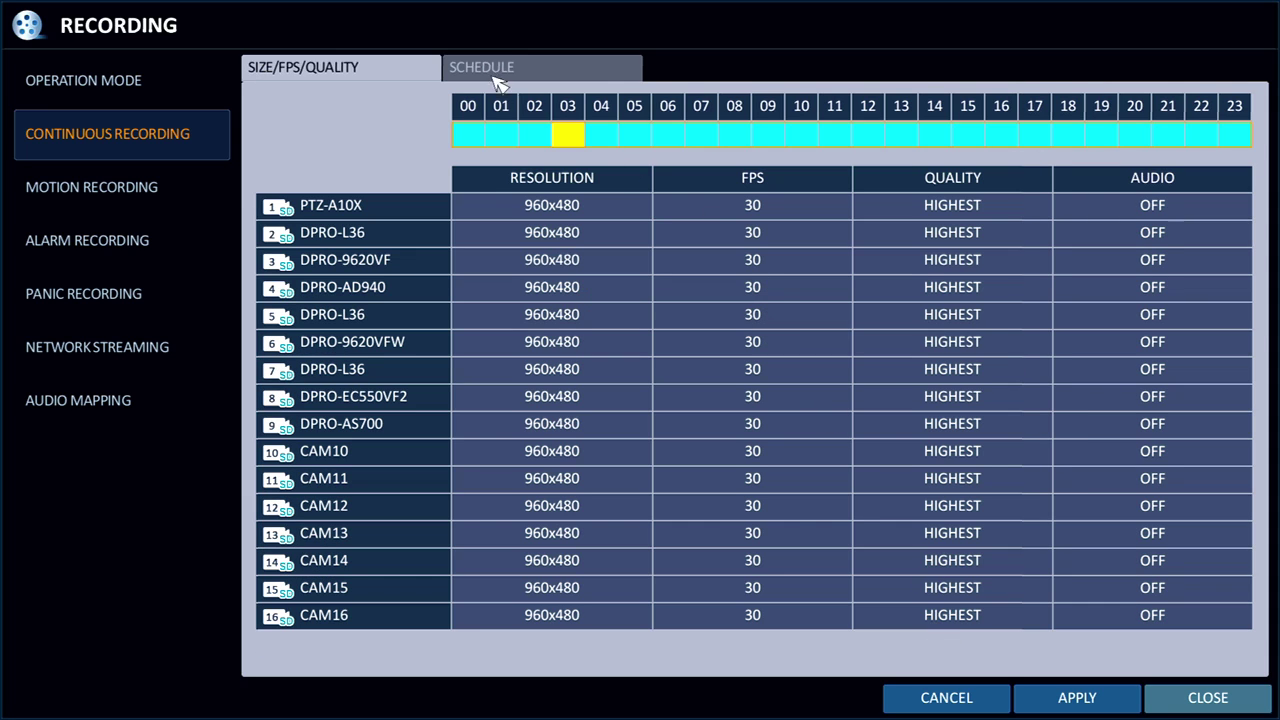
In the continuous recording schedule, set PTZ-A10X to On for hours 03 to 09 and camera 2 (DPRO-L36) for hours 06 to 13.
click(503, 77)
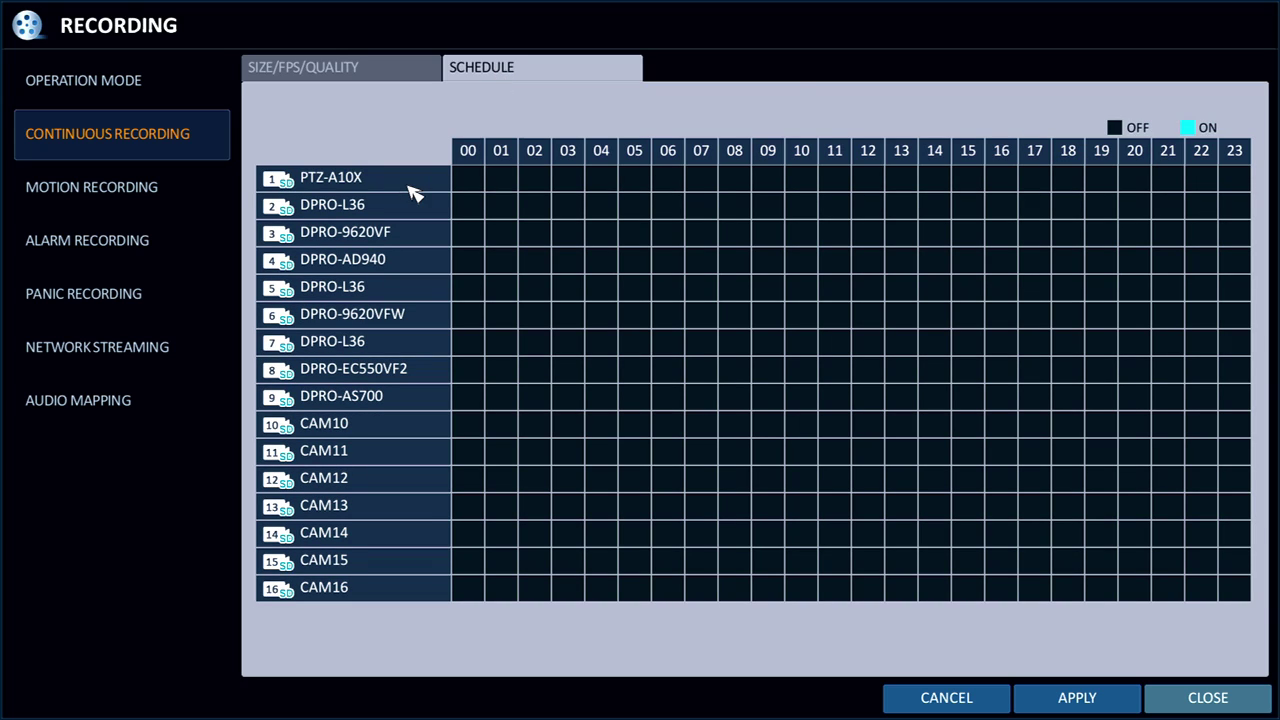
drag(580, 189, 777, 185)
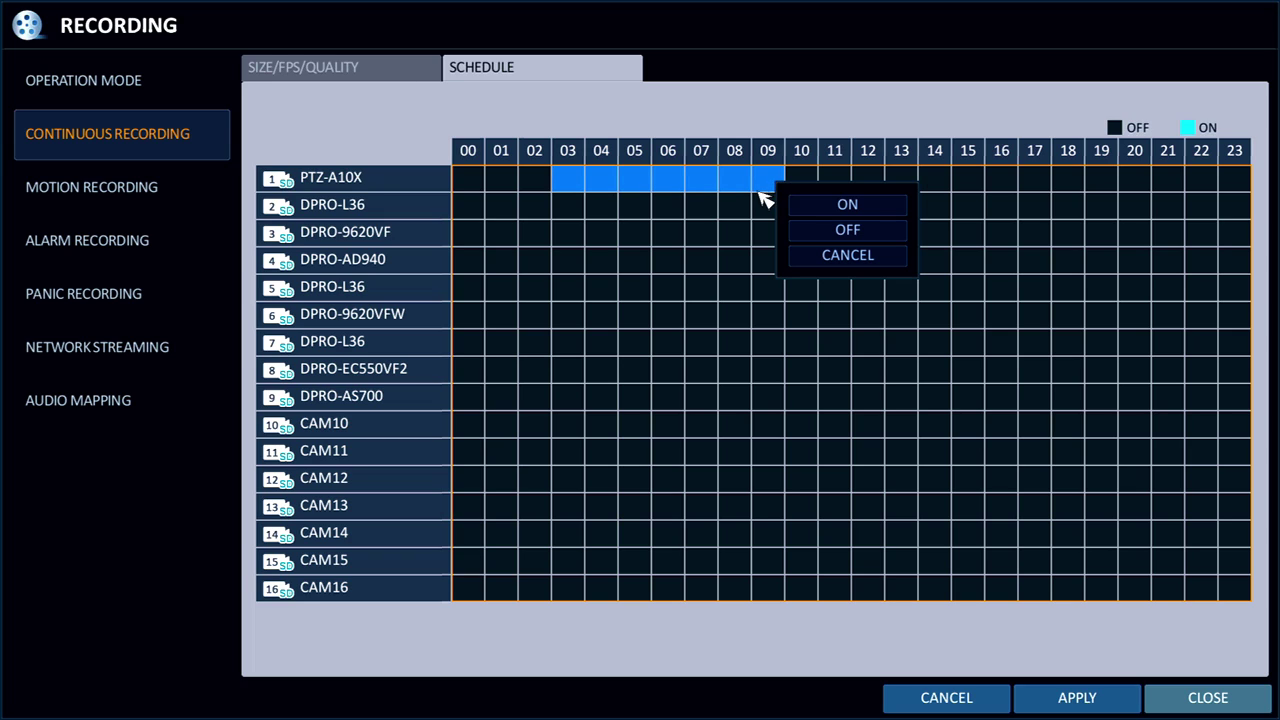
click(811, 206)
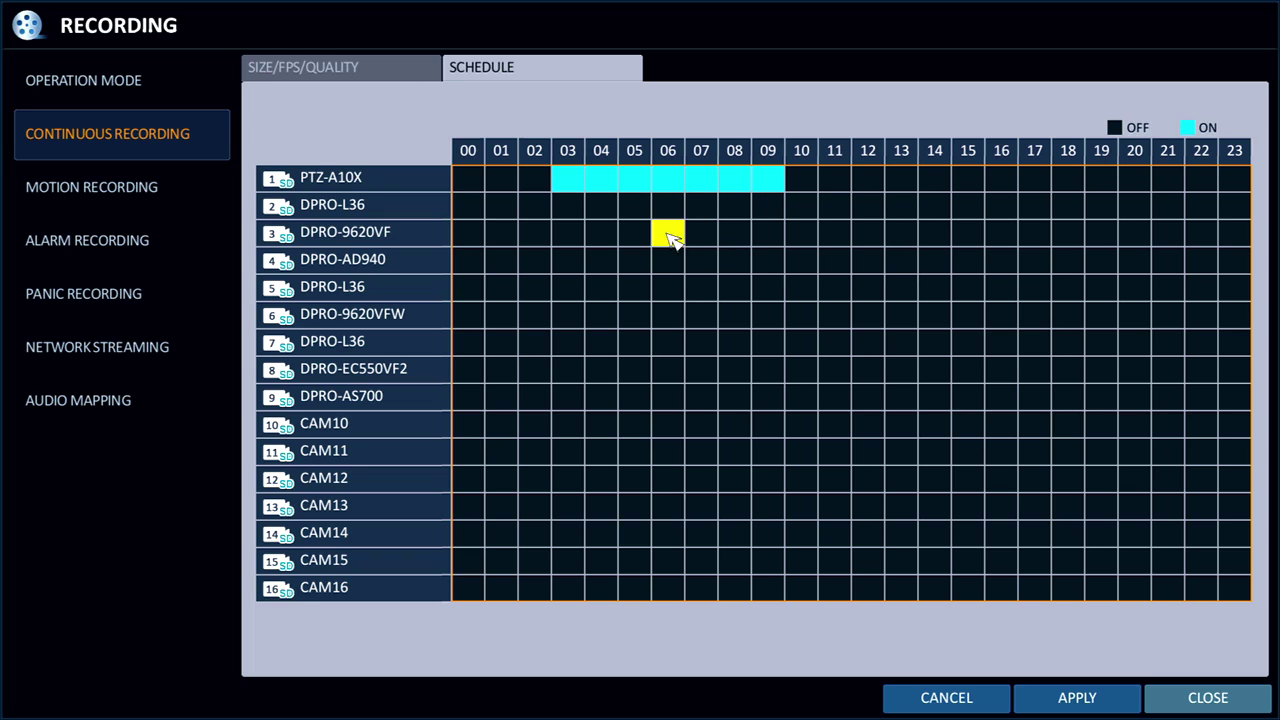
drag(672, 208, 897, 214)
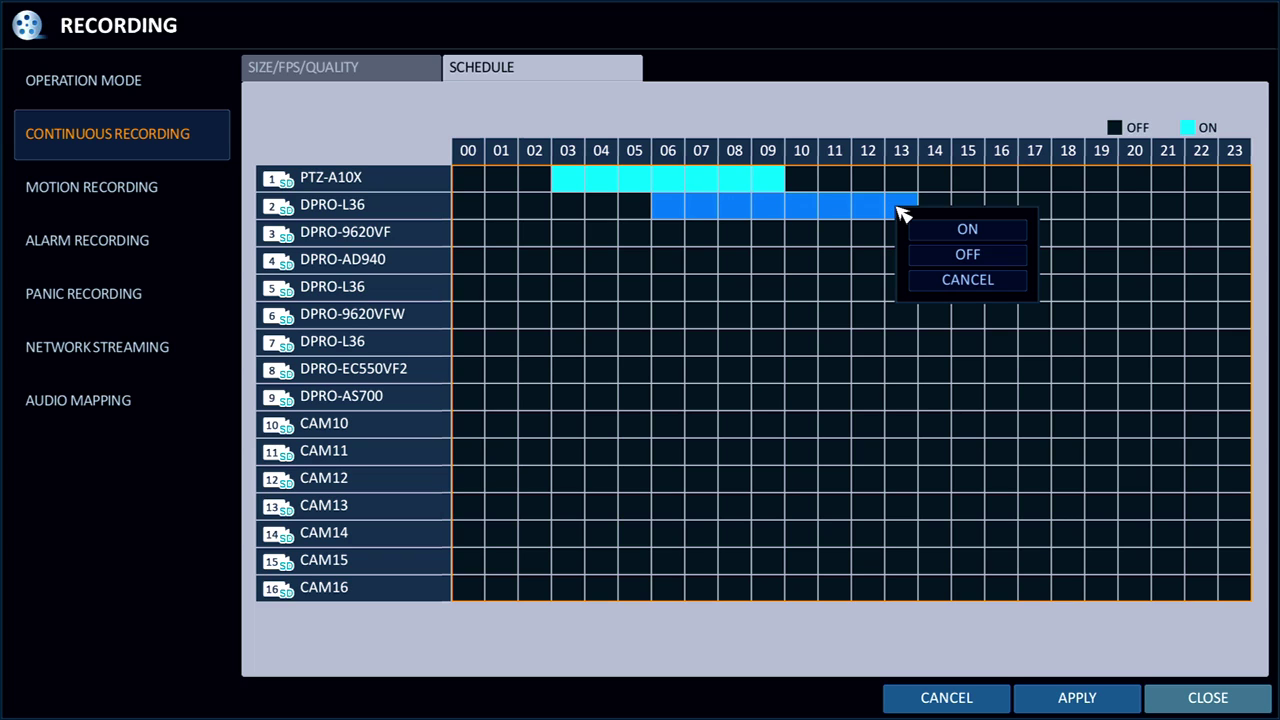
click(940, 222)
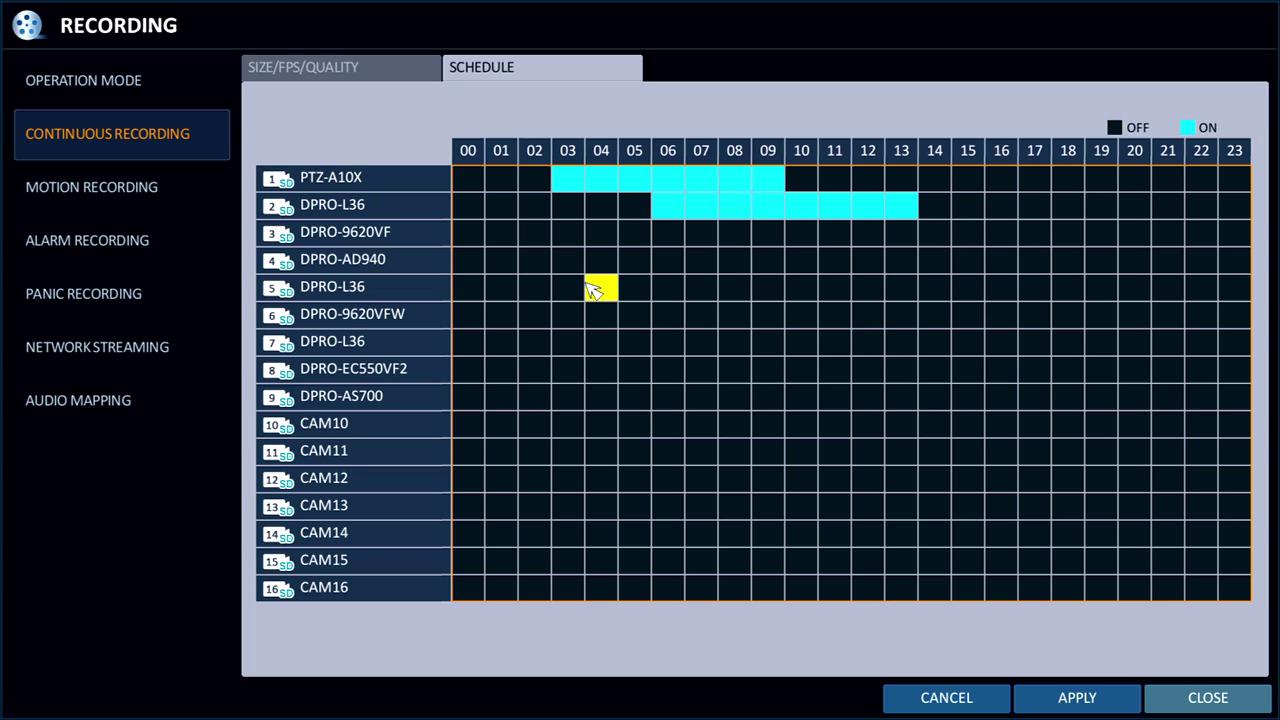
Set camera DPRO-AD940 to On for hours 00 to 23, then discard all schedule changes and close the recording setup.
drag(465, 262, 1237, 263)
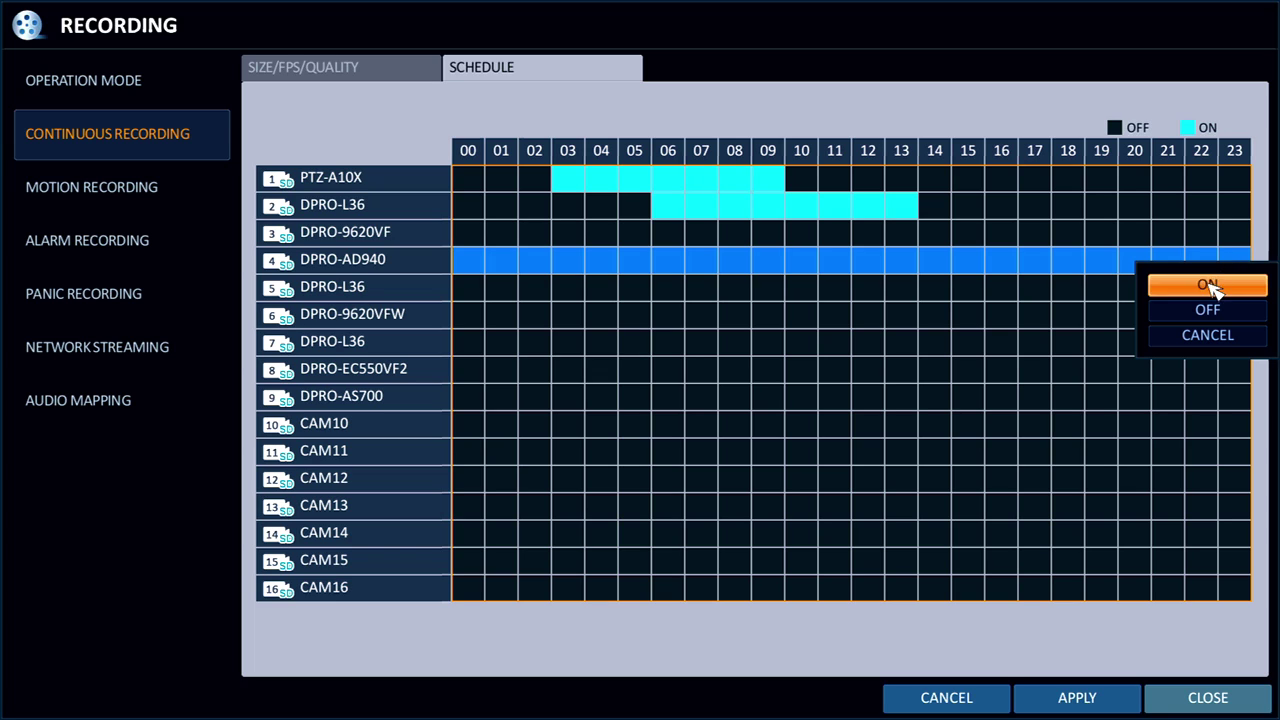
click(1210, 286)
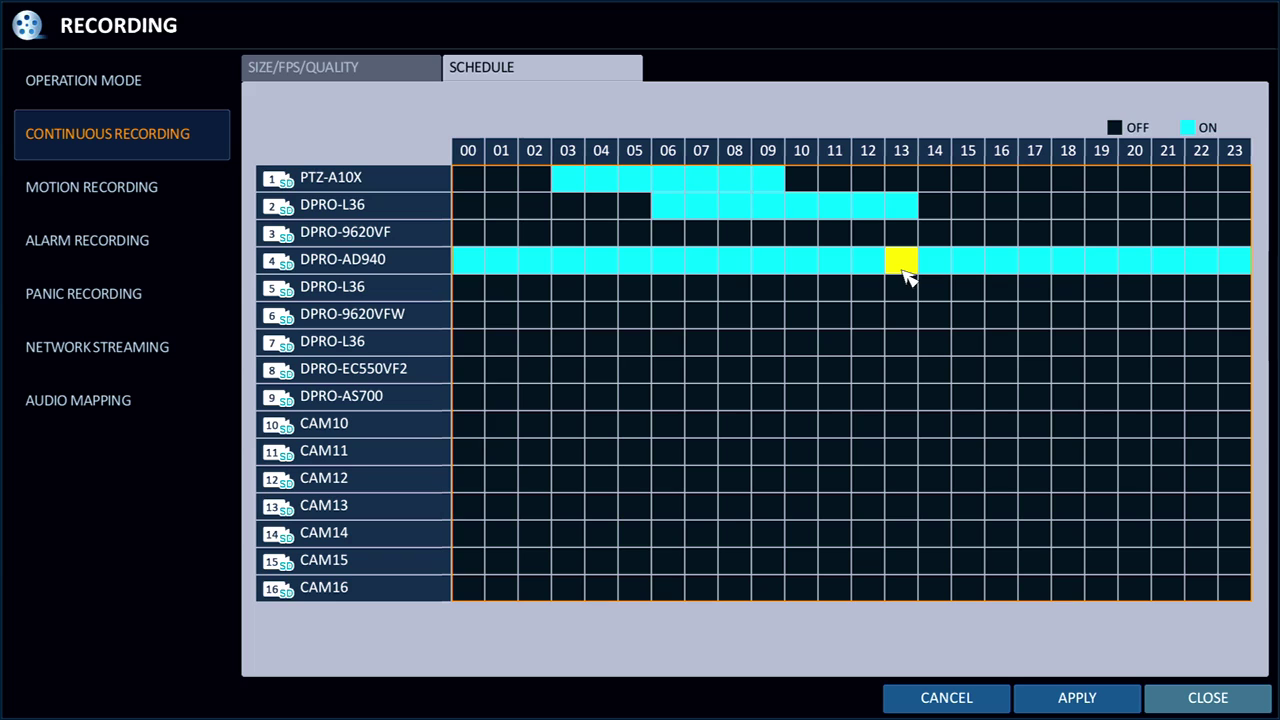
click(955, 705)
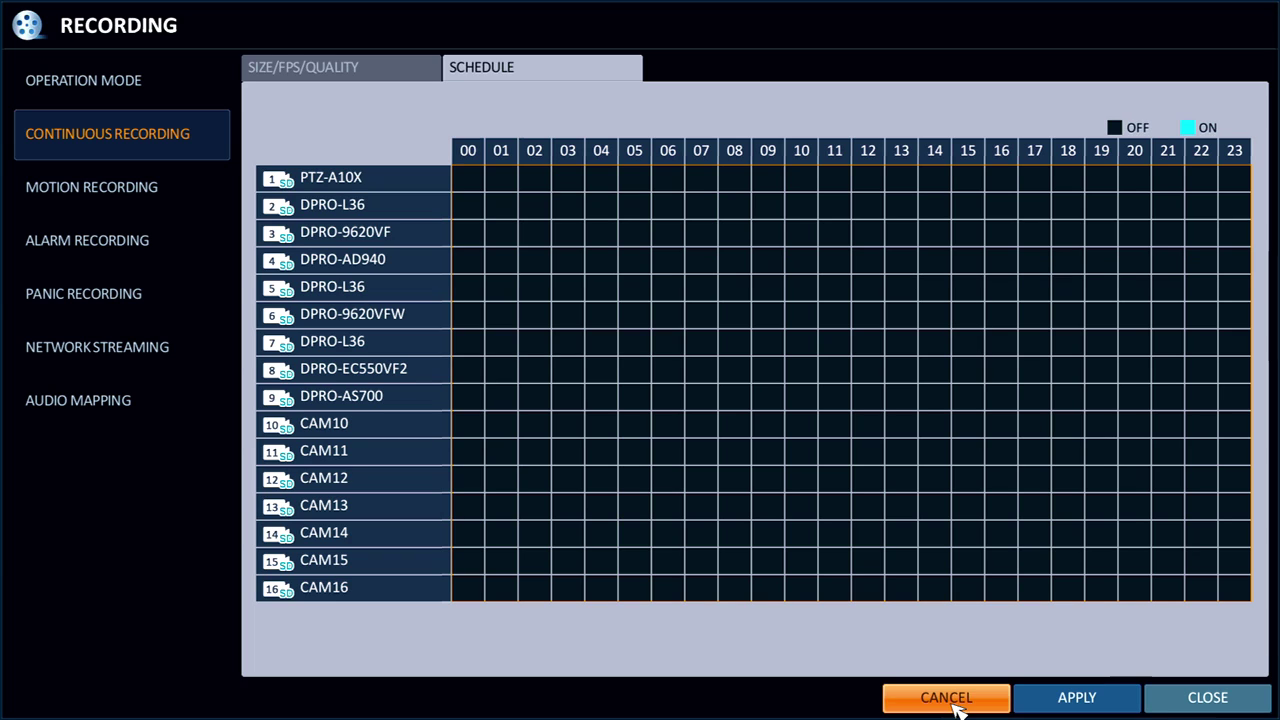
click(1194, 704)
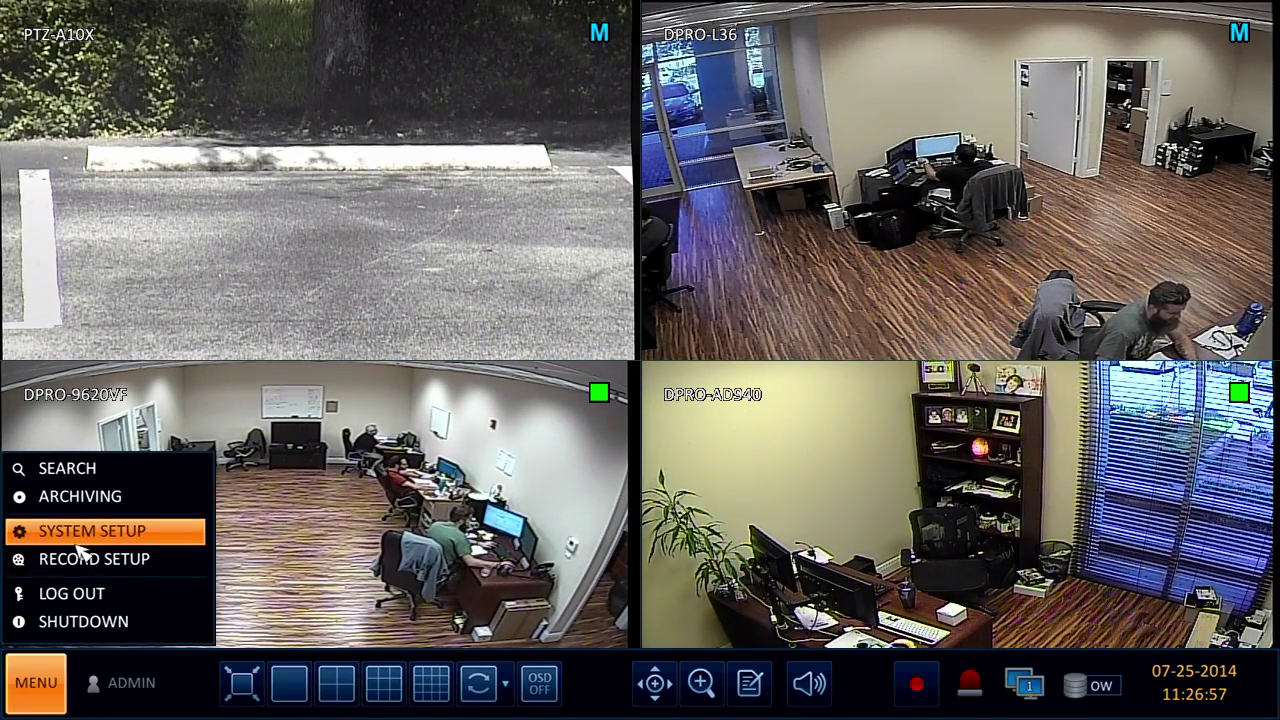
Reopen the record setup, examine each camera's panic recording resolution, FPS, quality and audio settings, and close it without changes.
click(86, 559)
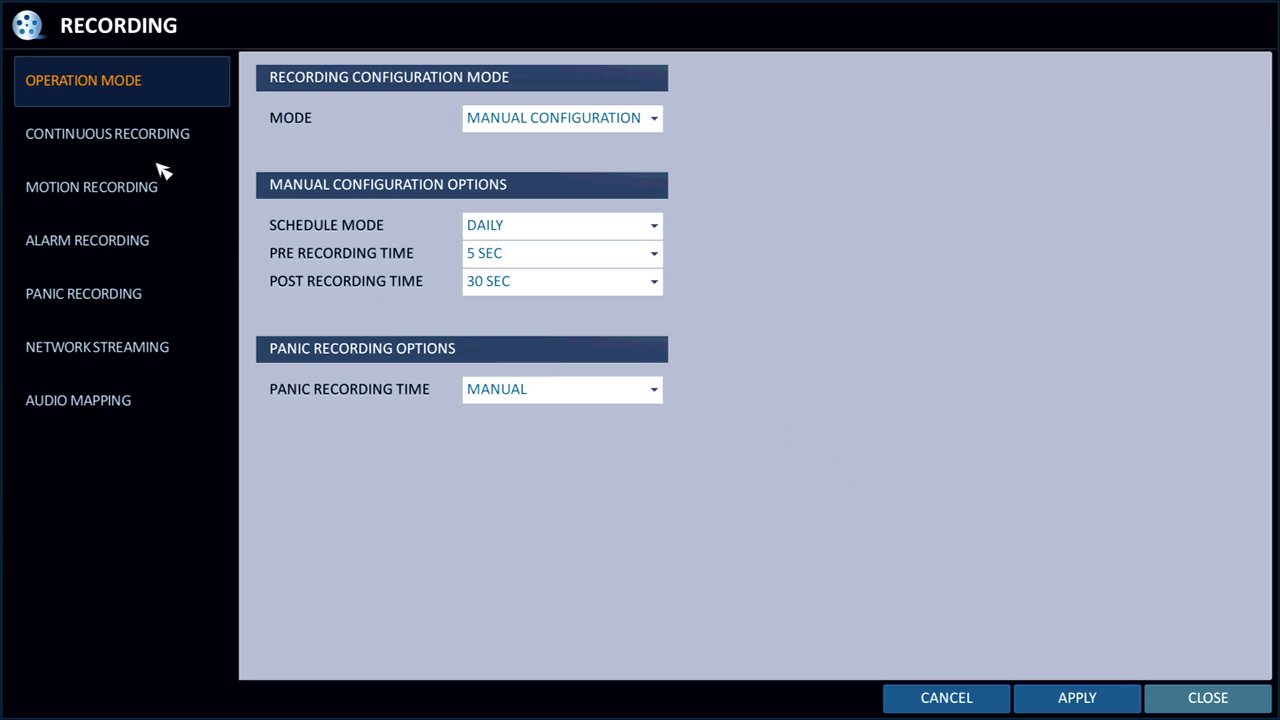
click(113, 303)
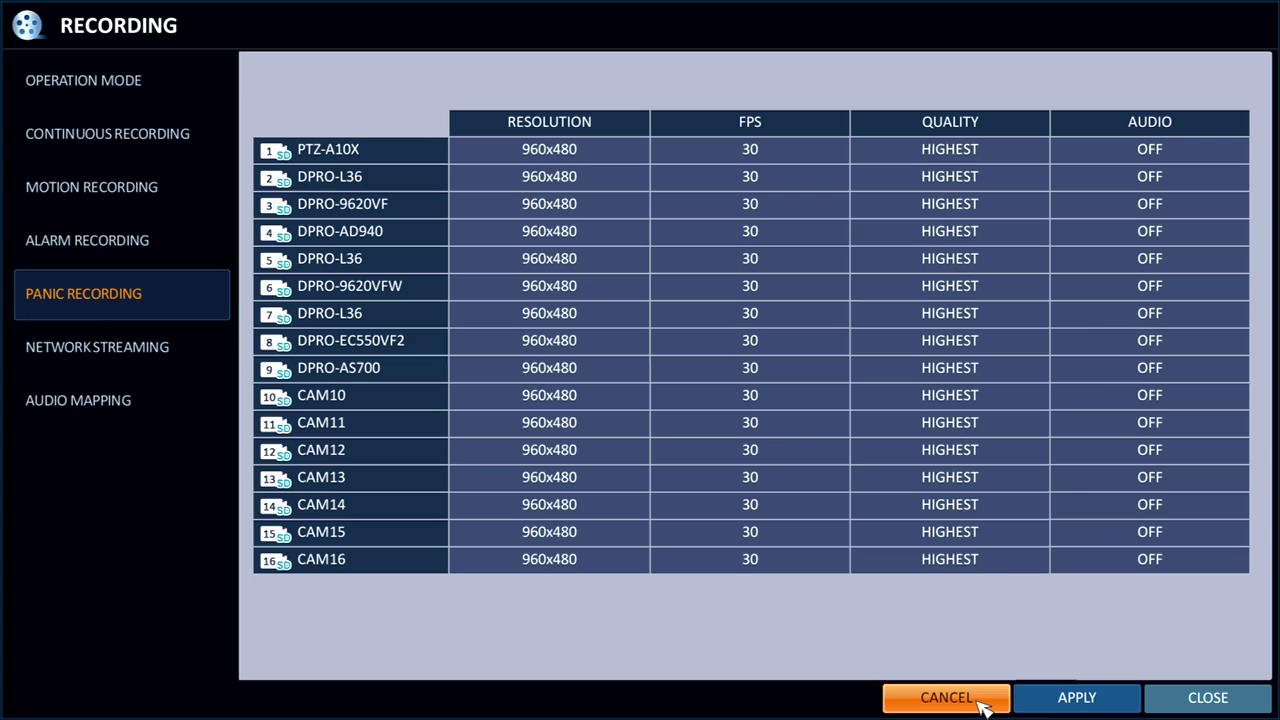
click(946, 698)
click(1170, 705)
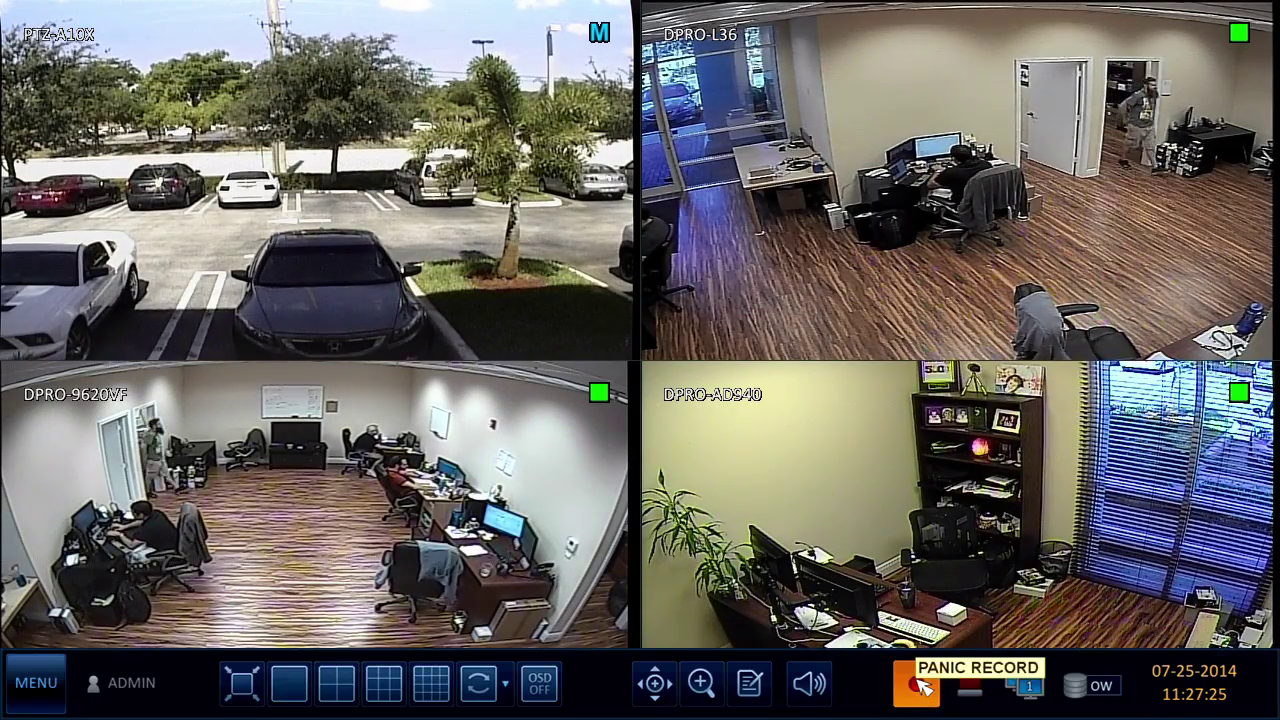
Start panic recording from the live view.
click(920, 686)
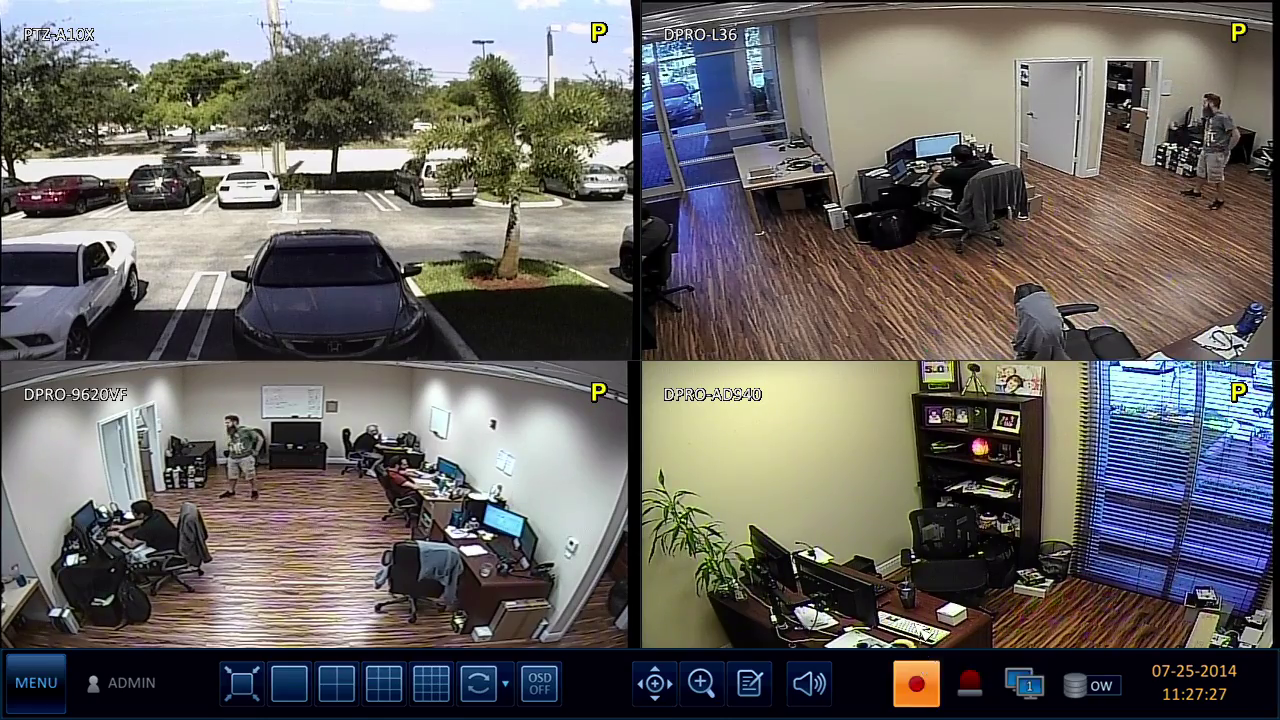